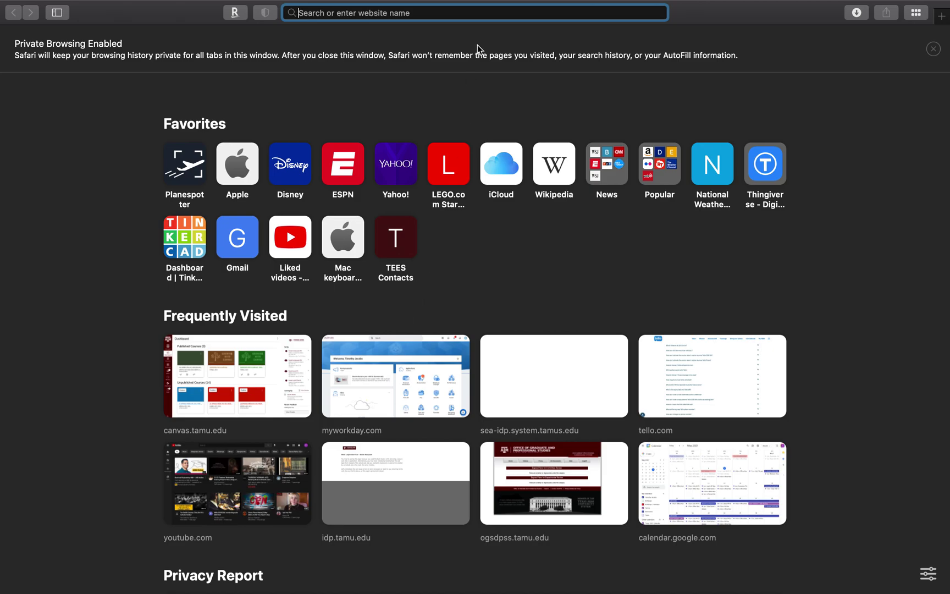
Step: Open voal.tamu.edu and proceed to the login form for VMware Horizon Web Access
{"action": "mouse_move", "coordinate": [509, 3]}
{"action": "type", "text": "voal.tamu.edu"}
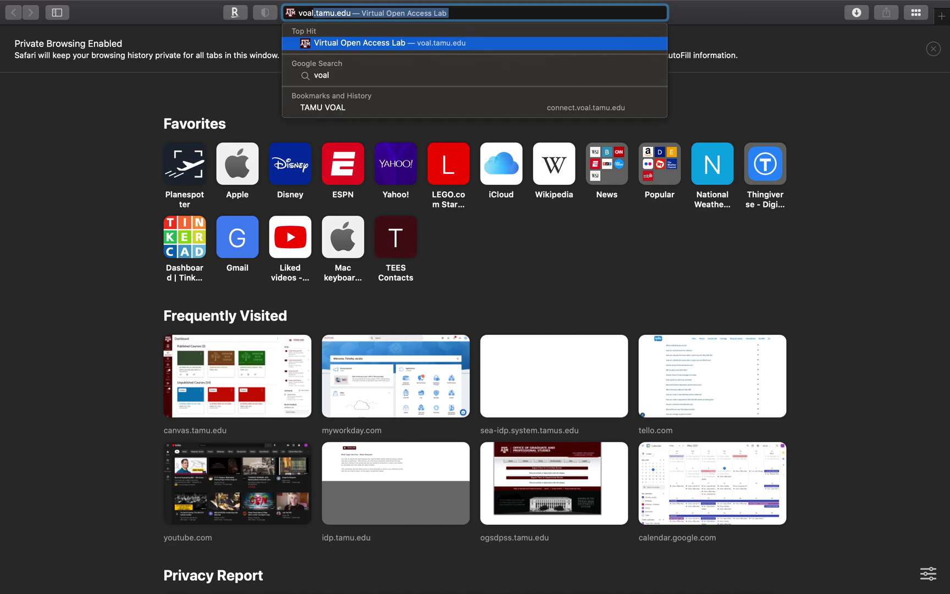
{"action": "key", "text": "Return"}
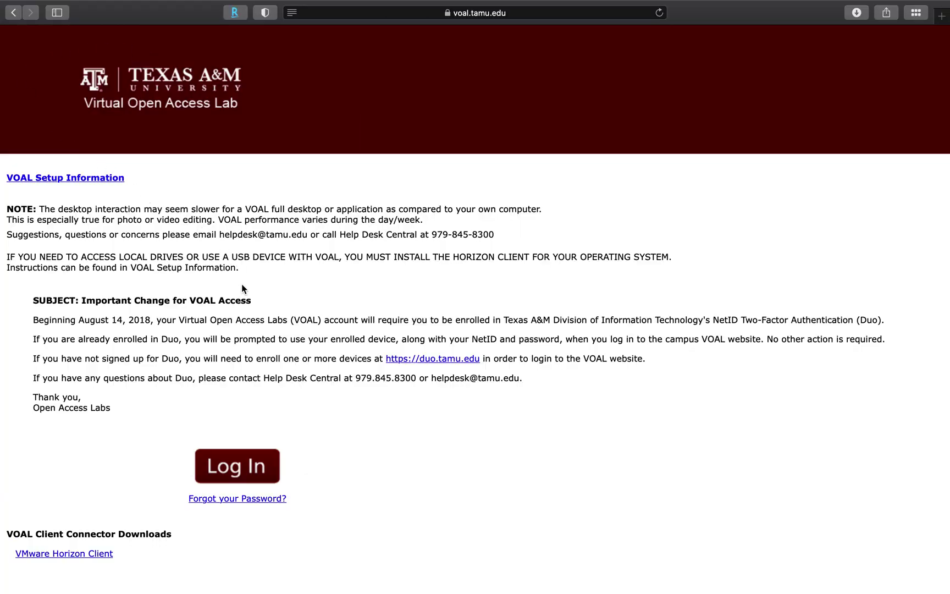
{"action": "left_click", "coordinate": [249, 467]}
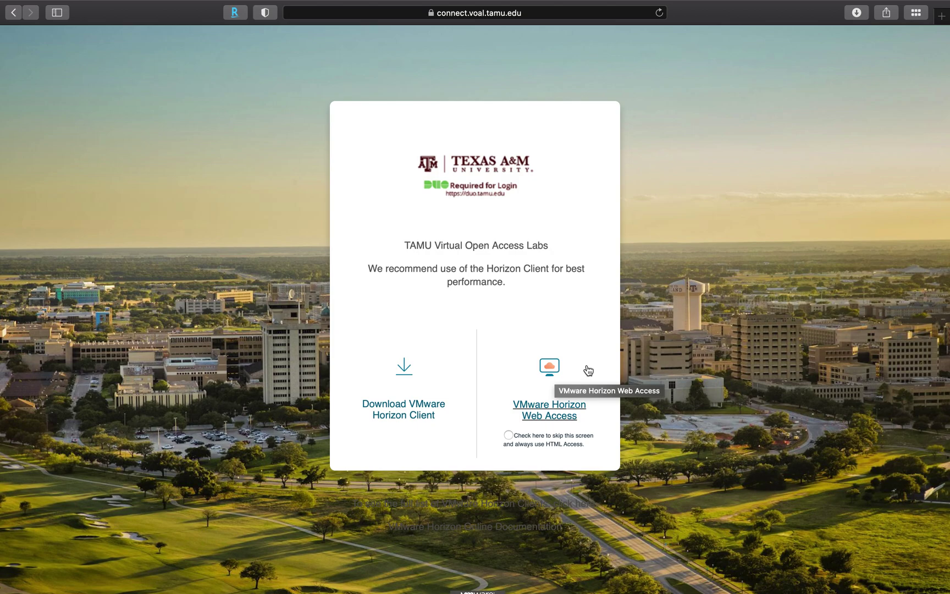
{"action": "left_click", "coordinate": [552, 369]}
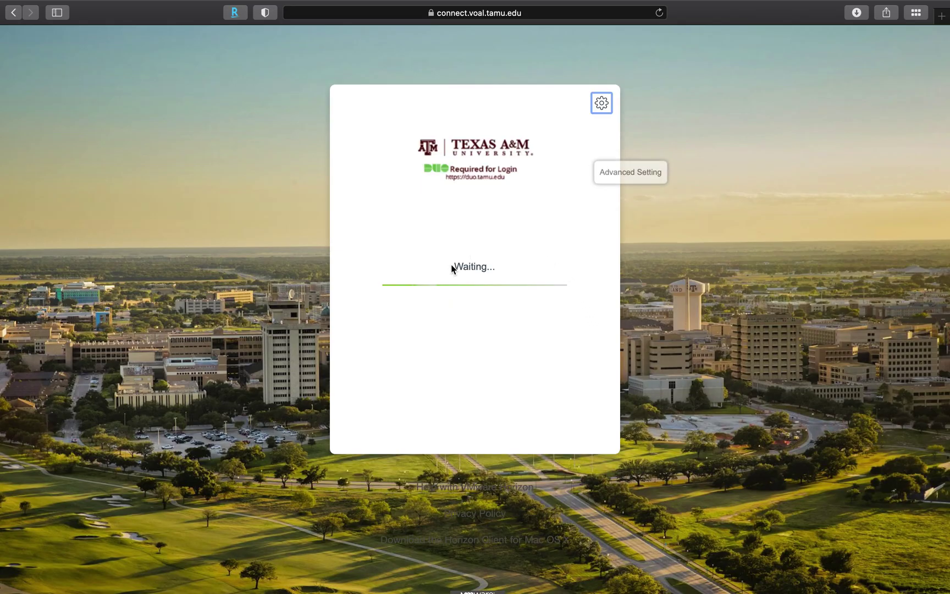
{"action": "left_click", "coordinate": [466, 385]}
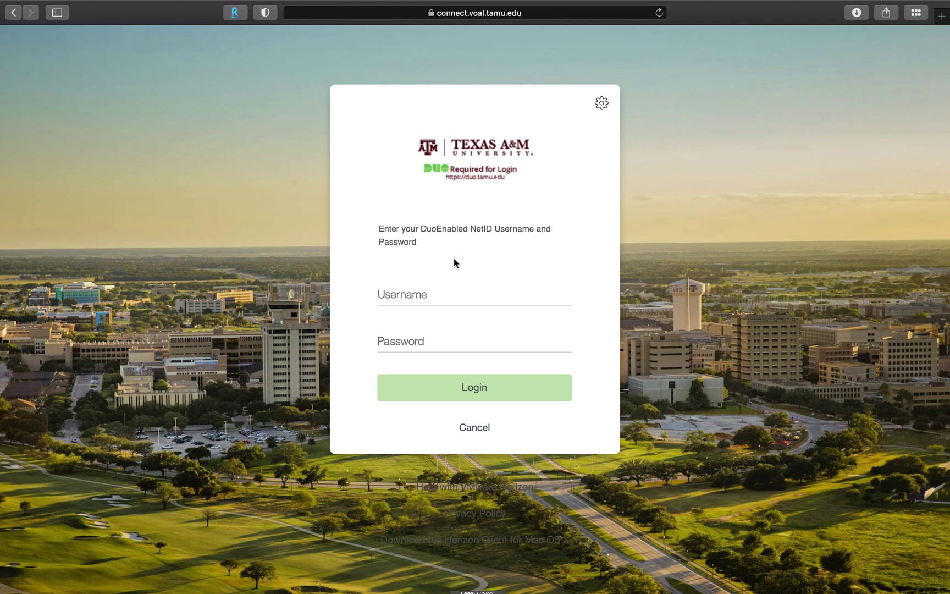
Step: Switch to the other VMware Horizon browser window that is already logged in
{"action": "key", "text": "ctrl+Up"}
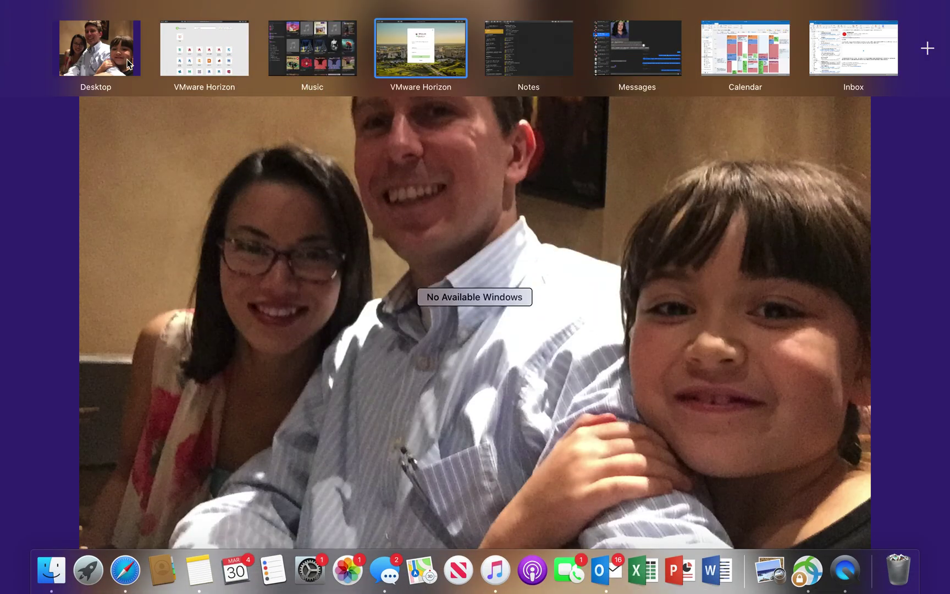
{"action": "left_click", "coordinate": [431, 50]}
{"action": "key", "text": "ctrl+Up"}
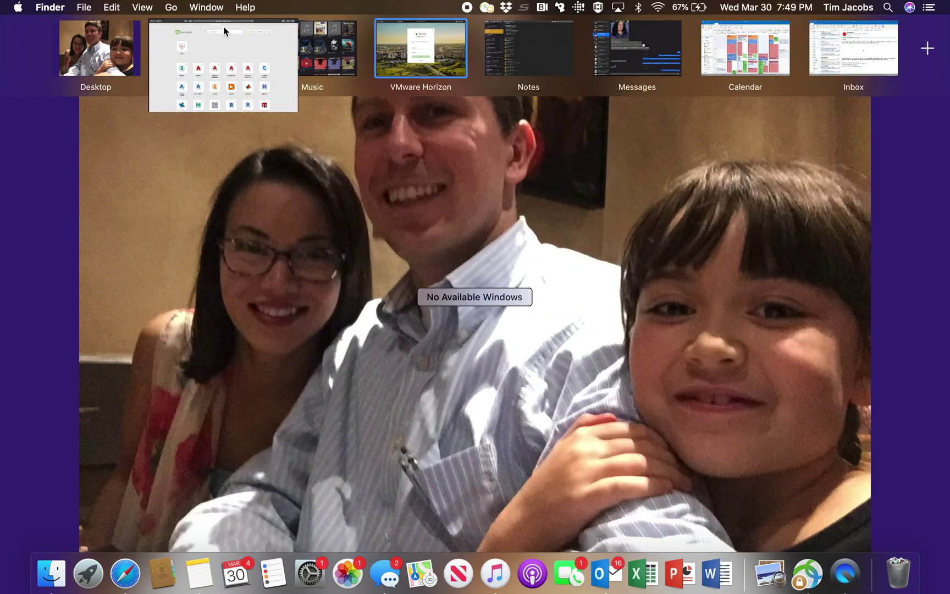
{"action": "left_click", "coordinate": [223, 28]}
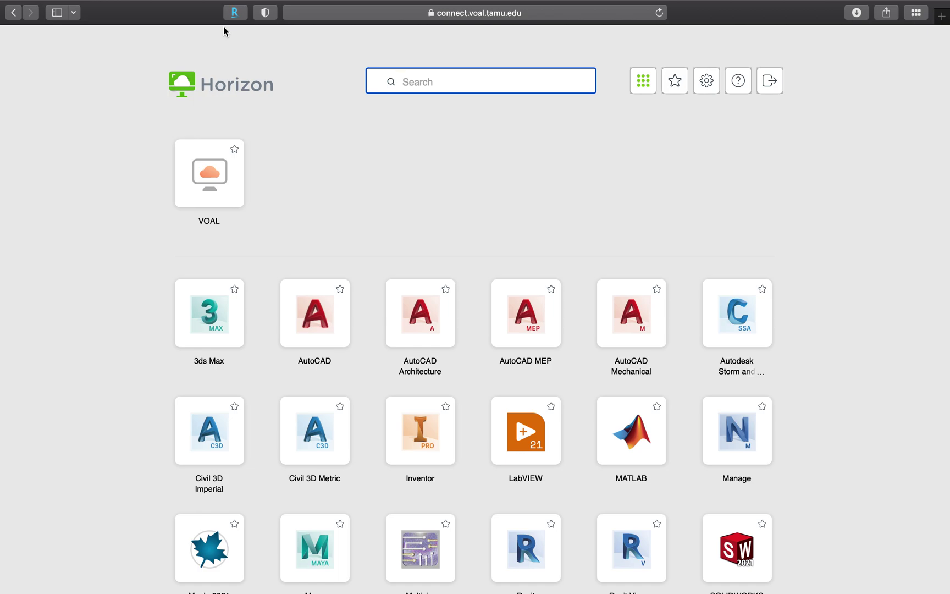
Step: Look through the available Horizon applications and launch the full VOAL desktop
{"action": "scroll", "coordinate": [469, 338], "scroll_direction": "down", "scroll_amount": 5}
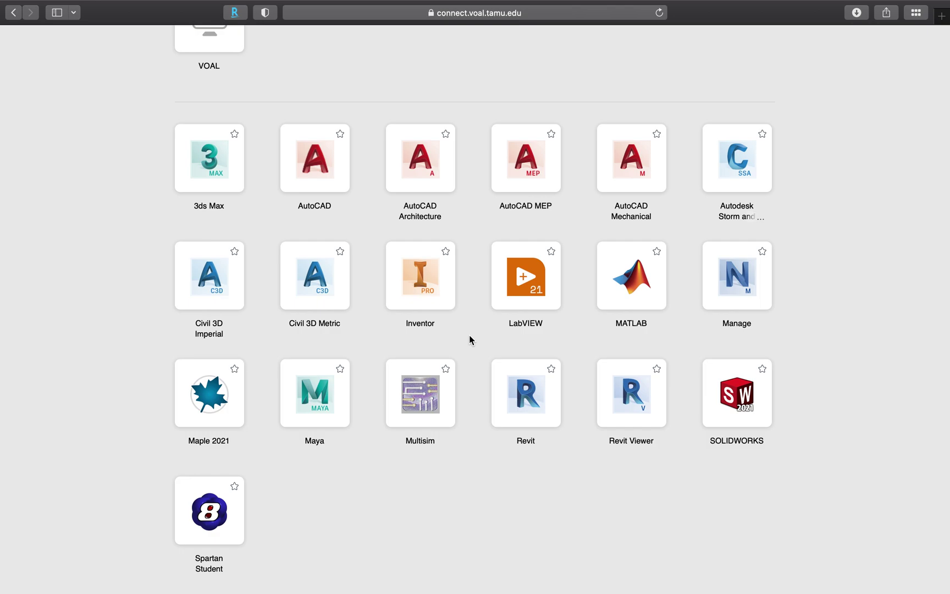
{"action": "scroll", "coordinate": [469, 339], "scroll_direction": "up", "scroll_amount": 5}
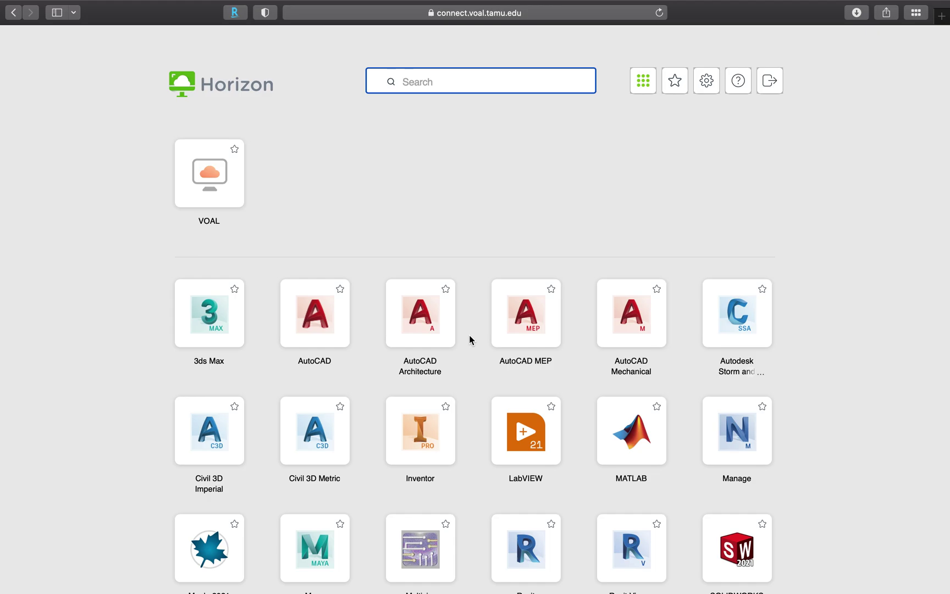
{"action": "scroll", "coordinate": [469, 339], "scroll_direction": "down", "scroll_amount": 5}
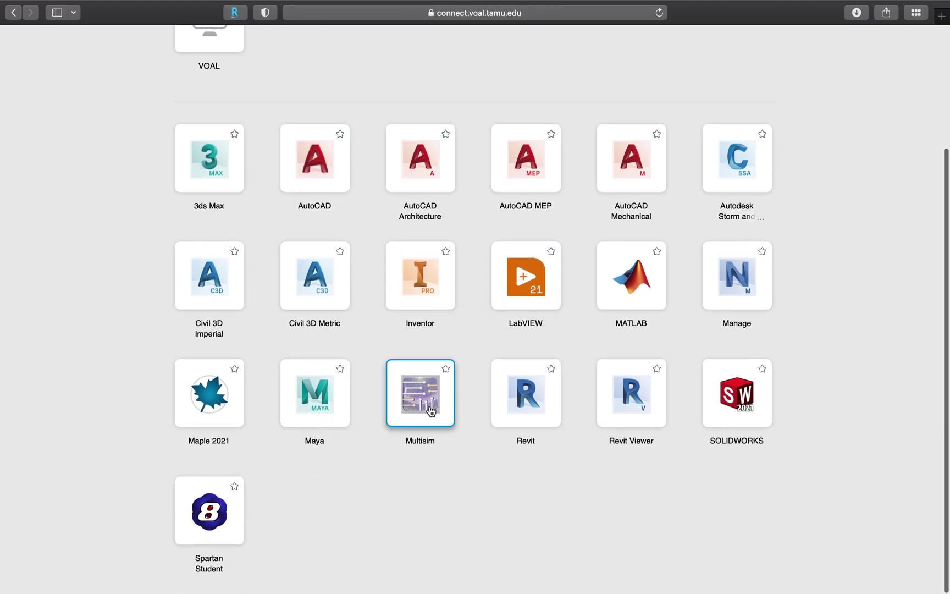
{"action": "scroll", "coordinate": [441, 297], "scroll_direction": "up", "scroll_amount": 5}
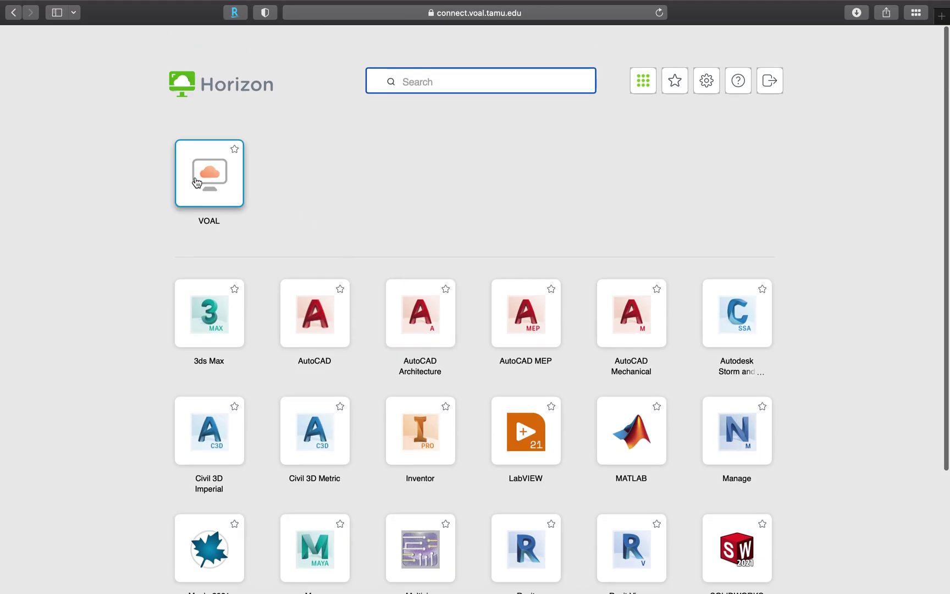
{"action": "left_click", "coordinate": [206, 183]}
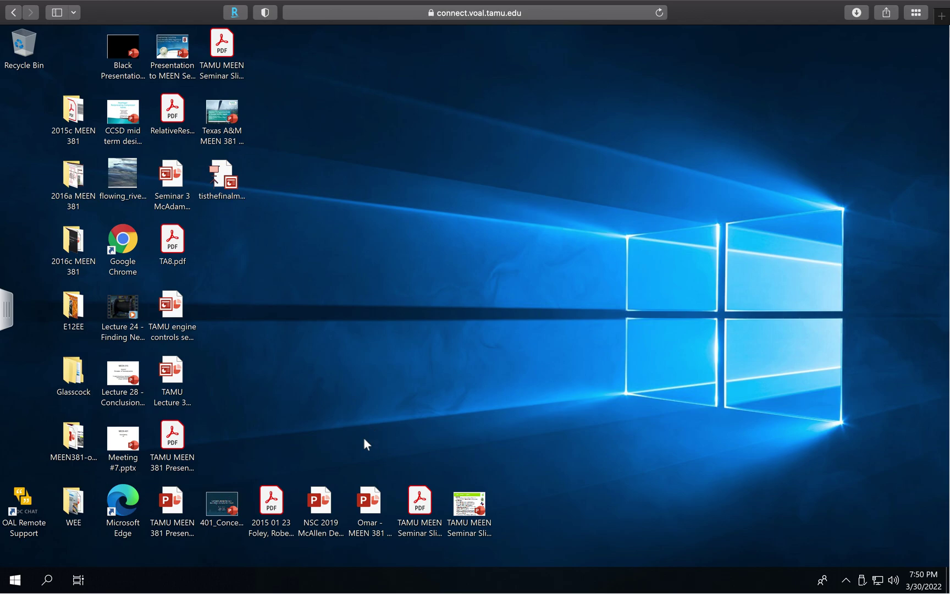
Step: Launch the cycles program from the ME636 folder on the virtual desktop and accept its licence notice to start it
{"action": "left_click", "coordinate": [15, 580]}
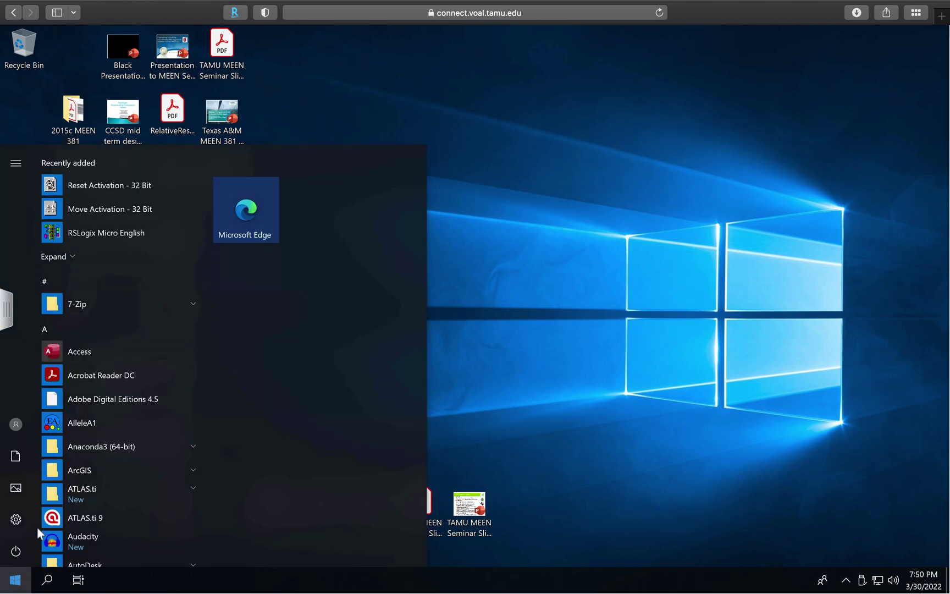
{"action": "scroll", "coordinate": [121, 466], "scroll_direction": "down", "scroll_amount": 5}
{"action": "scroll", "coordinate": [122, 465], "scroll_direction": "down", "scroll_amount": 5}
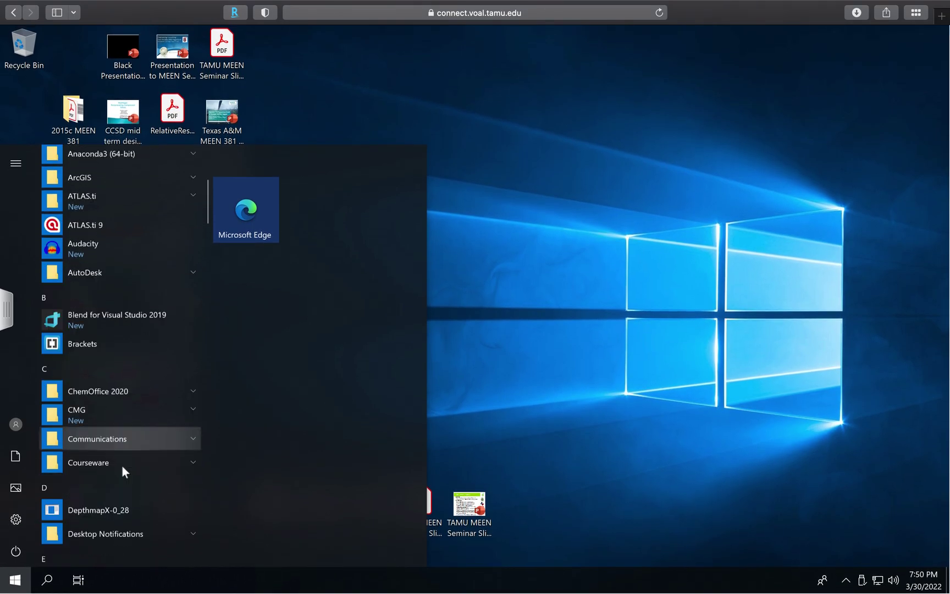
{"action": "scroll", "coordinate": [121, 465], "scroll_direction": "down", "scroll_amount": 5}
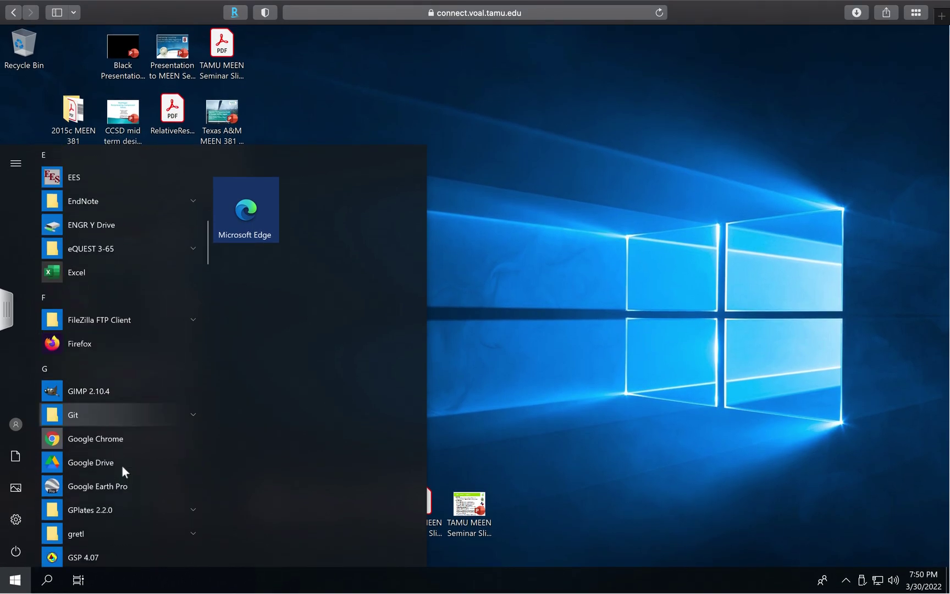
{"action": "scroll", "coordinate": [121, 465], "scroll_direction": "down", "scroll_amount": 5}
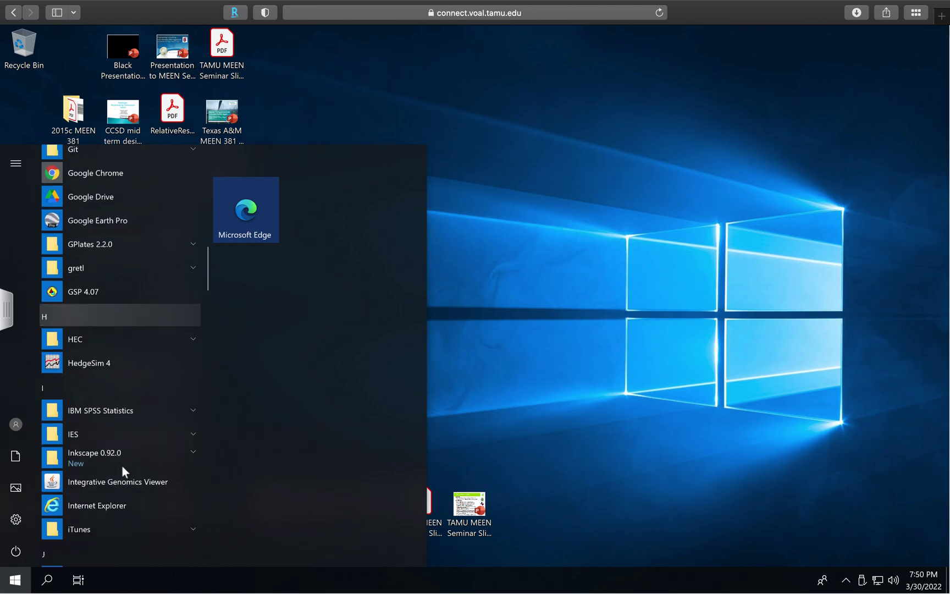
{"action": "scroll", "coordinate": [121, 465], "scroll_direction": "down", "scroll_amount": 5}
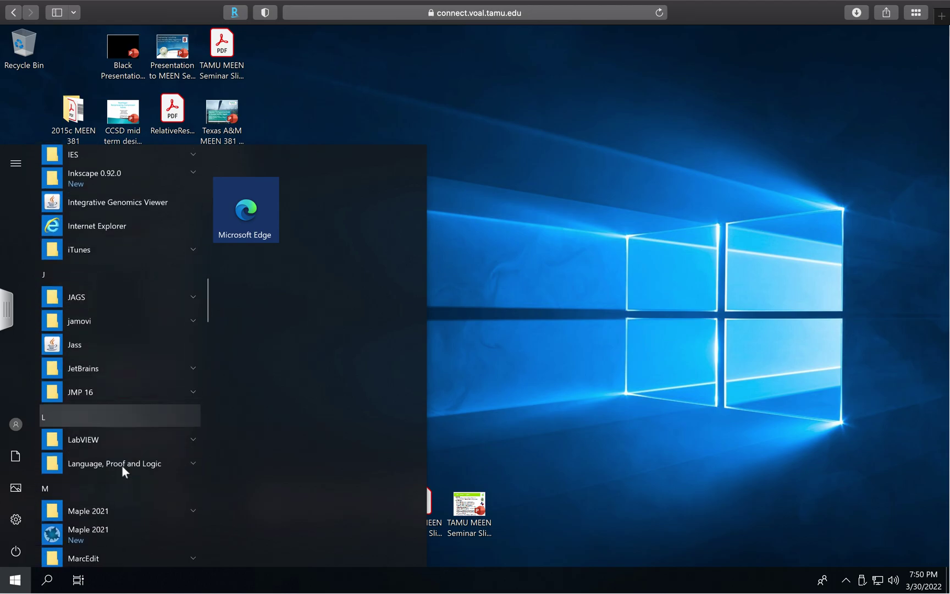
{"action": "scroll", "coordinate": [122, 465], "scroll_direction": "down", "scroll_amount": 5}
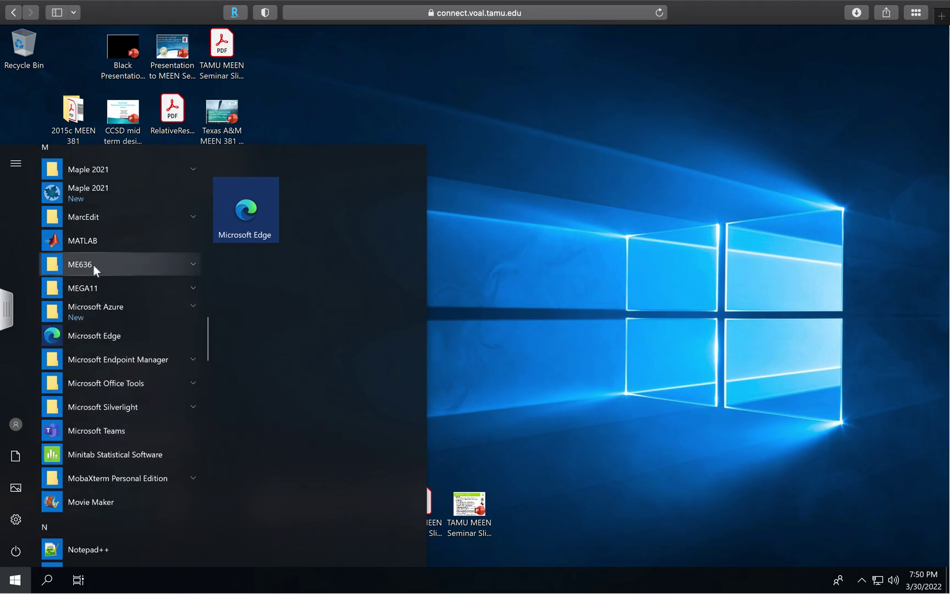
{"action": "left_click", "coordinate": [93, 265]}
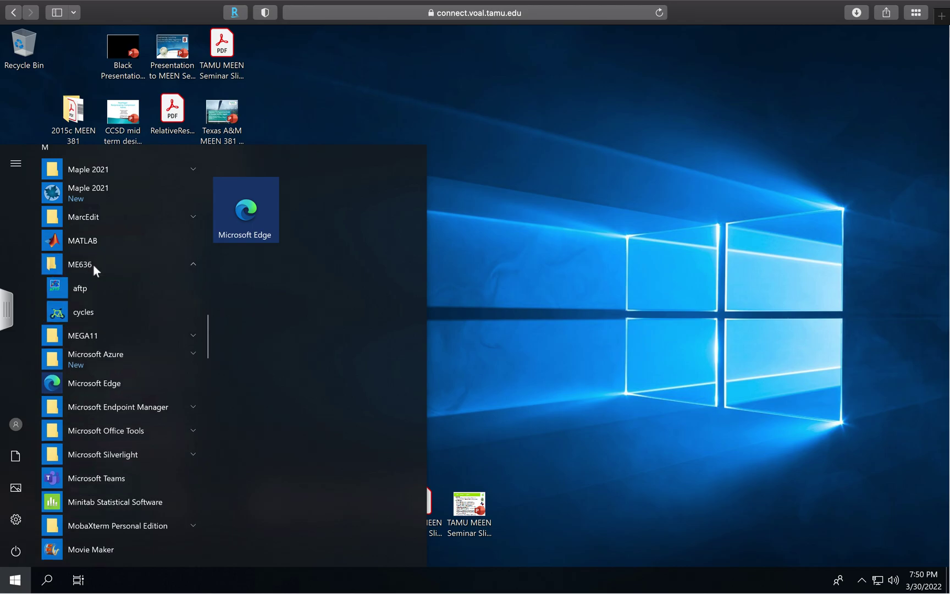
{"action": "left_click", "coordinate": [82, 312]}
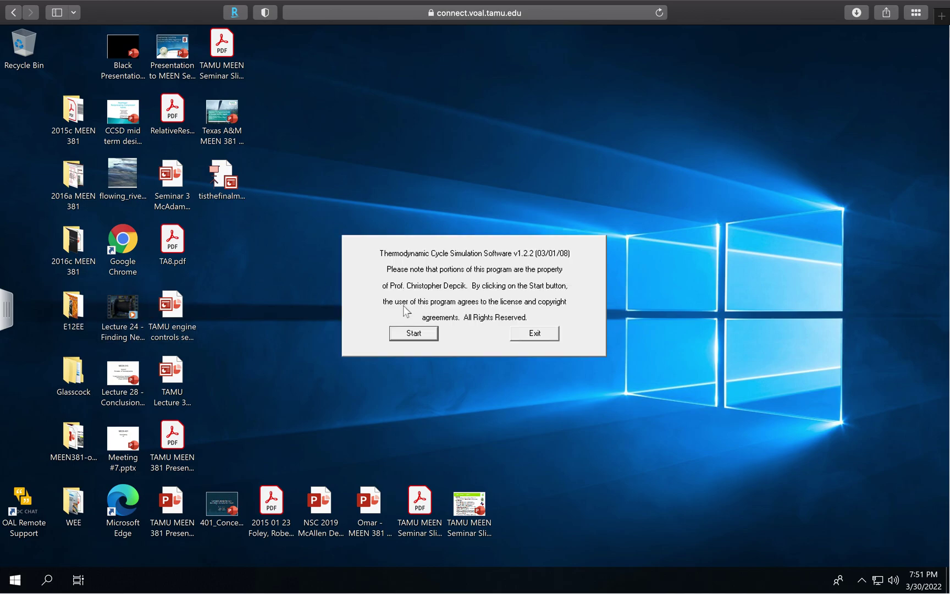
{"action": "left_click", "coordinate": [424, 333]}
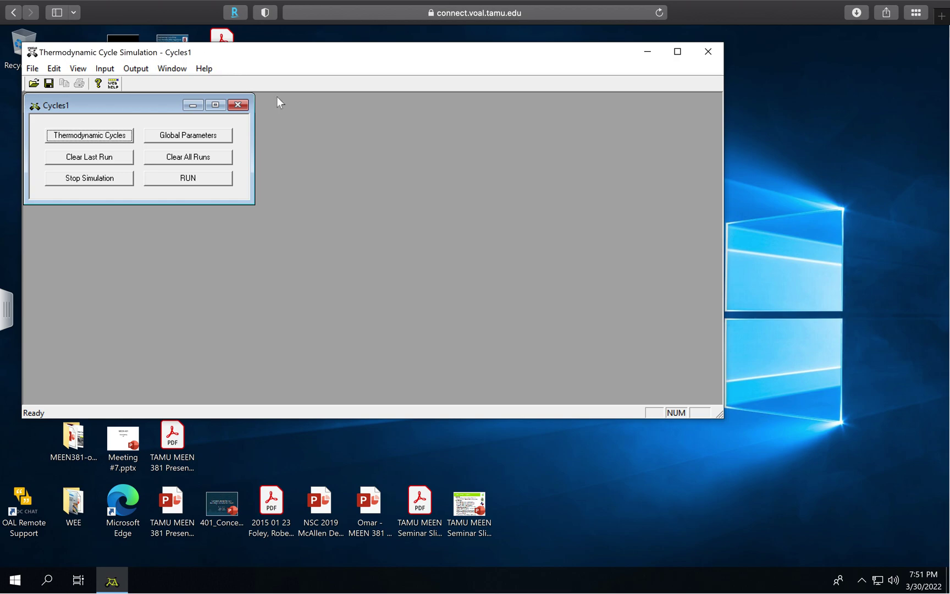
Step: Set the thermodynamic cycle type to Constant-Volume with Intake and Exhaust
{"action": "left_click", "coordinate": [79, 139]}
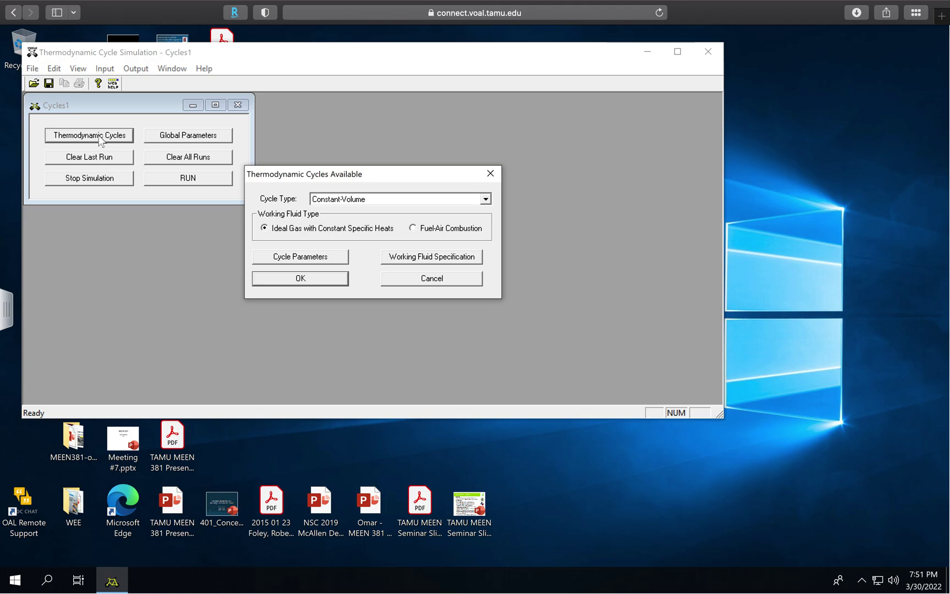
{"action": "left_click", "coordinate": [347, 200]}
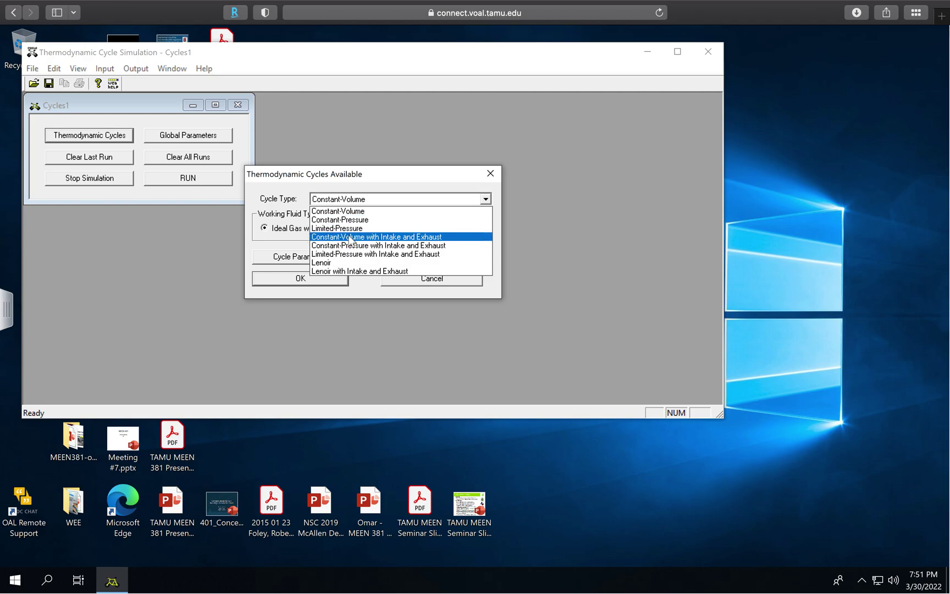
{"action": "left_click", "coordinate": [349, 237]}
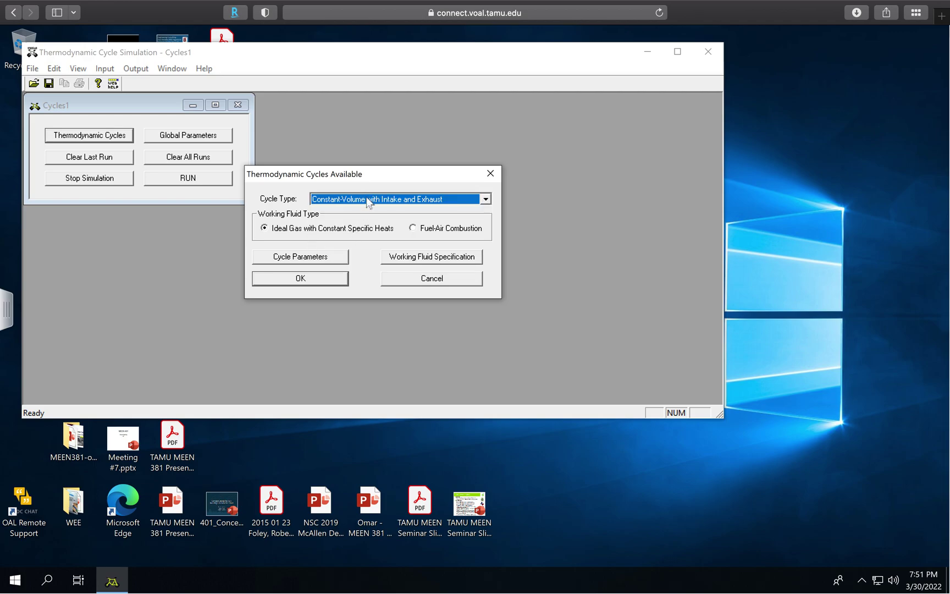
{"action": "left_click", "coordinate": [352, 199]}
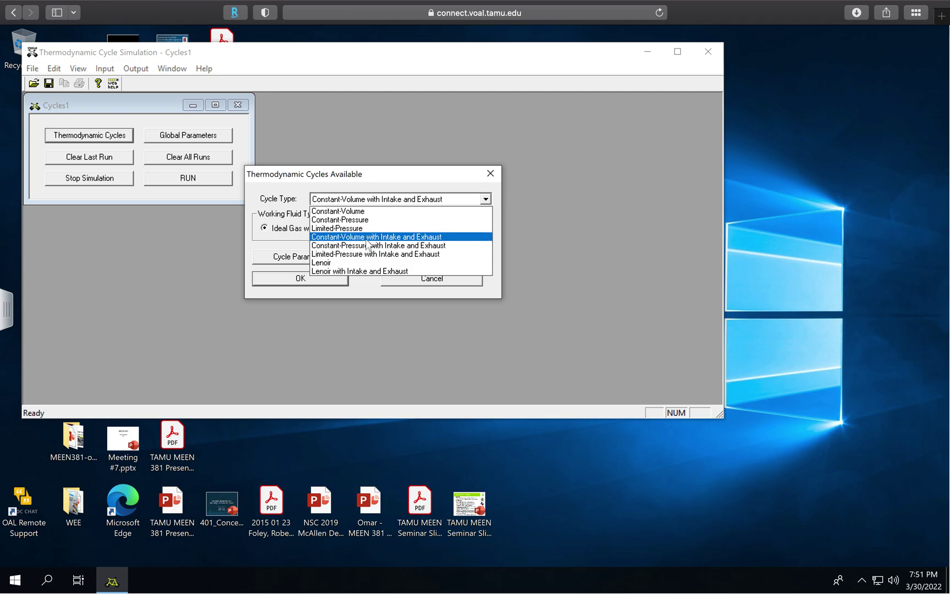
{"action": "left_click", "coordinate": [366, 237]}
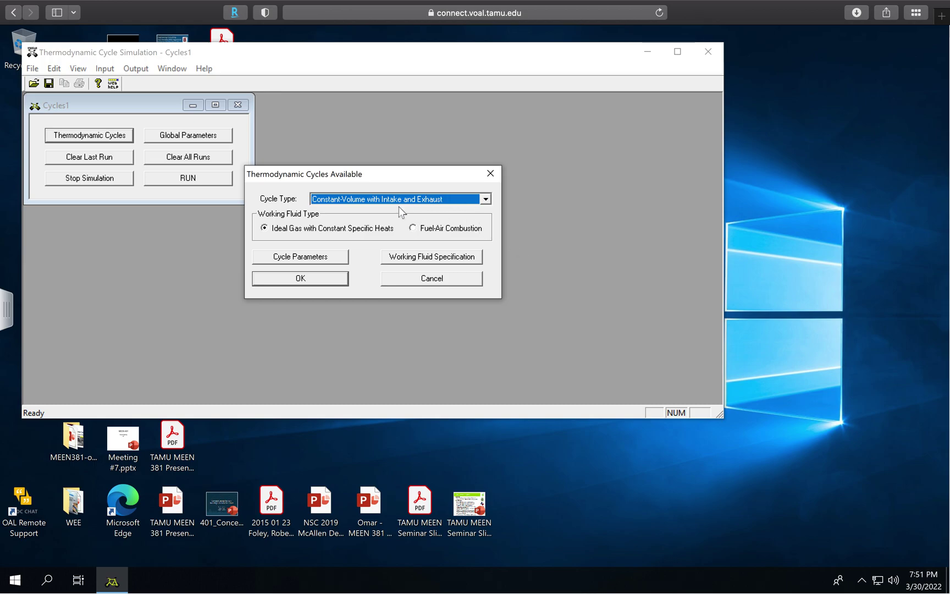
Step: Set the cycle parameters to an inlet pressure of 1 bar and a compression ratio of 6
{"action": "left_click", "coordinate": [303, 255]}
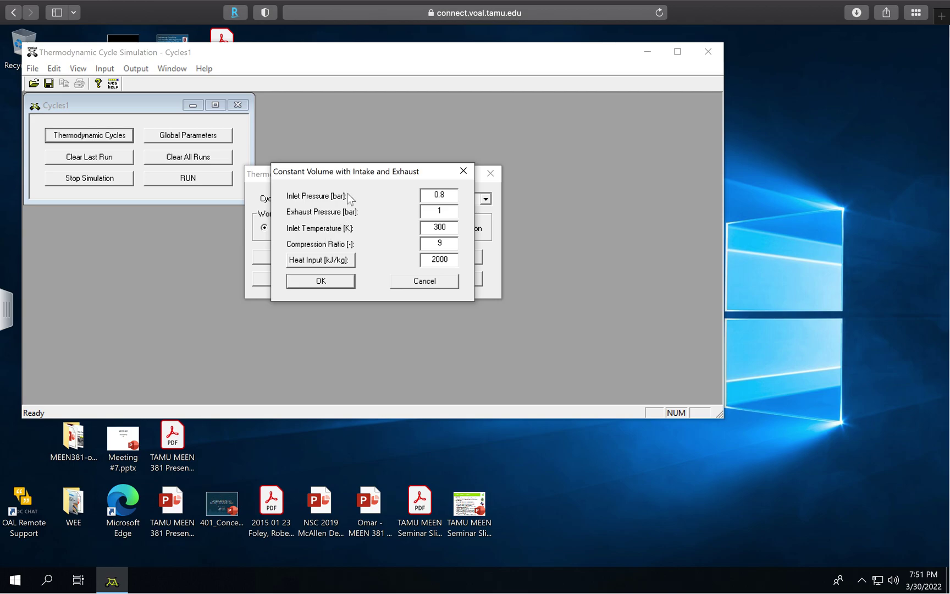
{"action": "left_click_drag", "start_coordinate": [452, 195], "coordinate": [401, 196]}
{"action": "type", "text": "1"}
{"action": "left_click_drag", "start_coordinate": [448, 244], "coordinate": [426, 244]}
{"action": "type", "text": "6"}
Step: Calculate the heat input for isooctane with a compression ratio of 11 and apply it to the cycle
{"action": "left_click", "coordinate": [334, 261]}
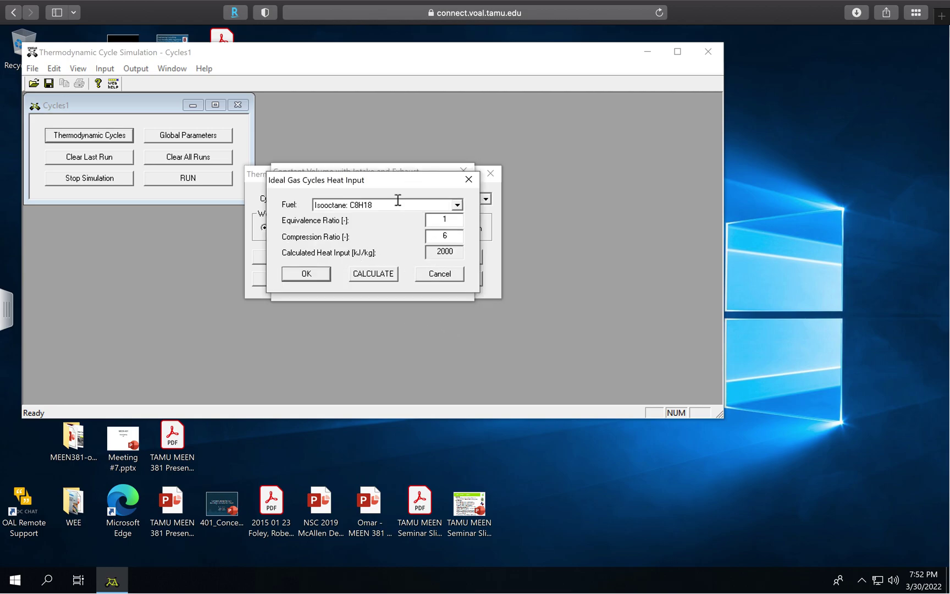
{"action": "double_click", "coordinate": [445, 235]}
{"action": "type", "text": "11"}
{"action": "left_click", "coordinate": [392, 274]}
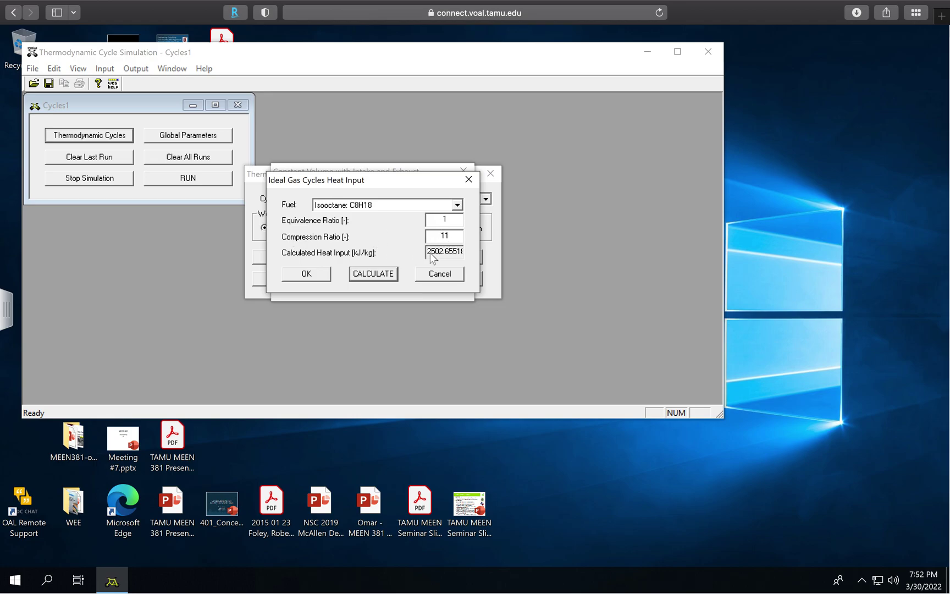
{"action": "left_click", "coordinate": [311, 273]}
Step: Set the cycle's compression ratio back to 6, accept the cycle settings and run the simulation
{"action": "key", "text": "shift+Tab"}
{"action": "type", "text": "6"}
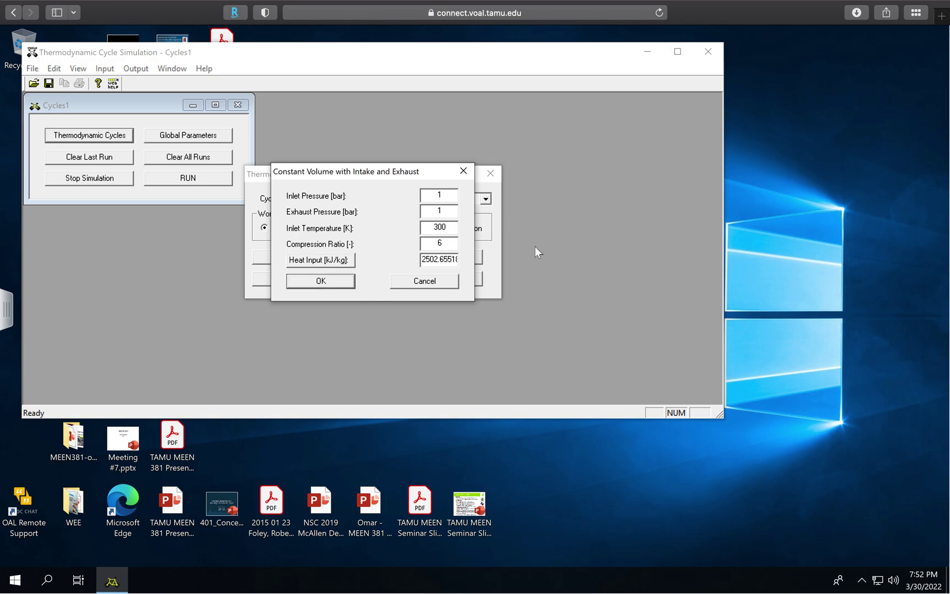
{"action": "left_click", "coordinate": [332, 283]}
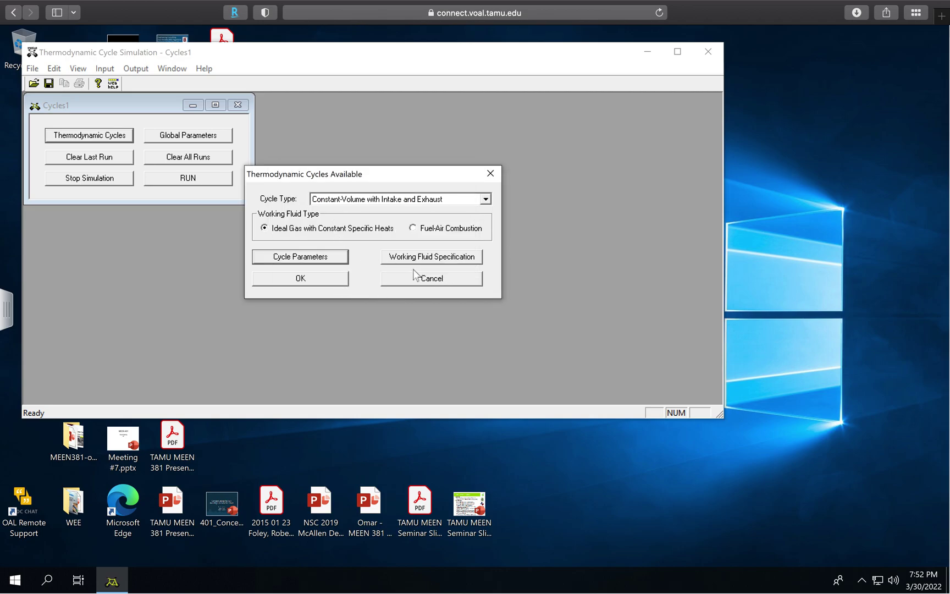
{"action": "left_click", "coordinate": [312, 281]}
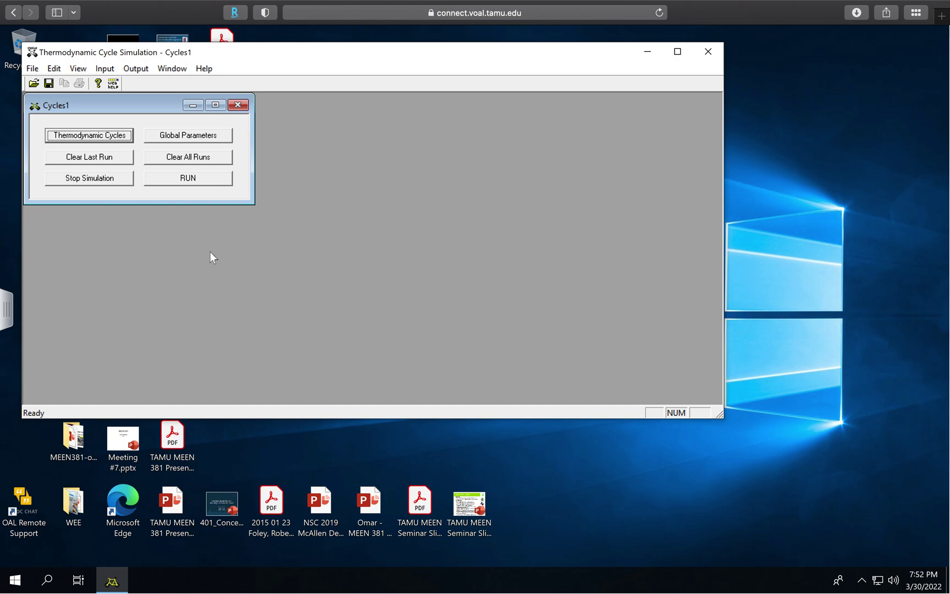
{"action": "left_click", "coordinate": [193, 181]}
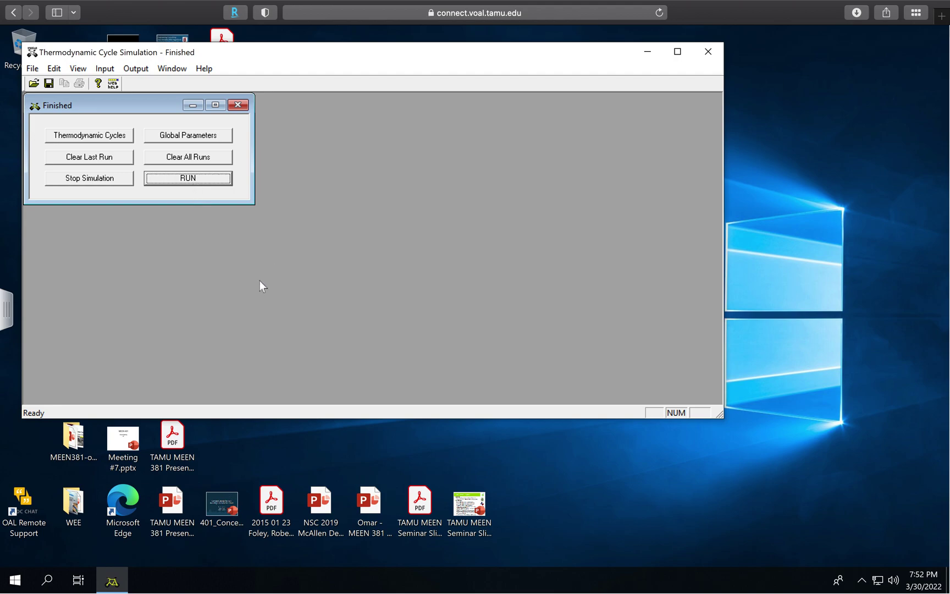
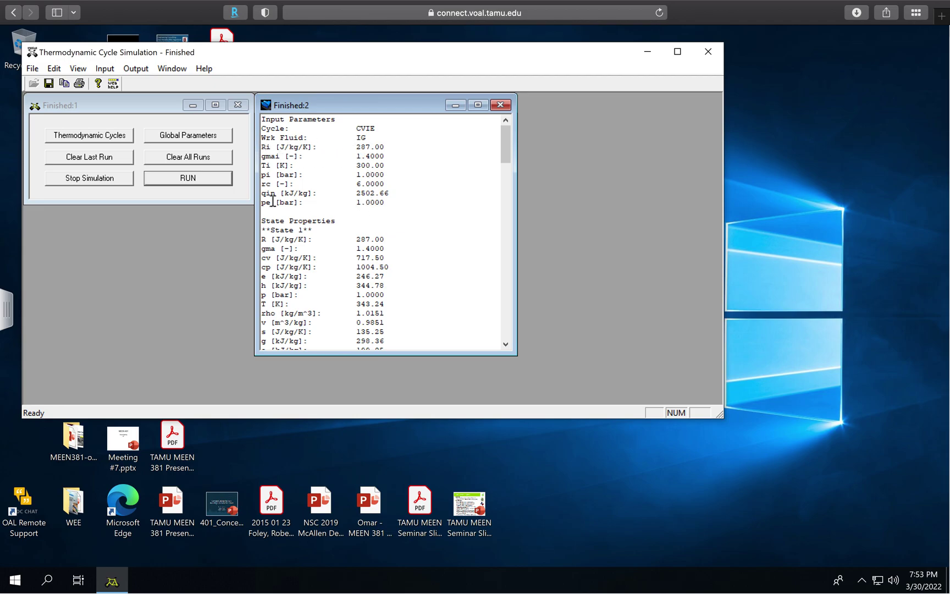
Step: Examine the compression ratio among the input parameters and the state properties for states 1 through 7 in the simulation output
{"action": "left_click_drag", "start_coordinate": [356, 183], "coordinate": [386, 185]}
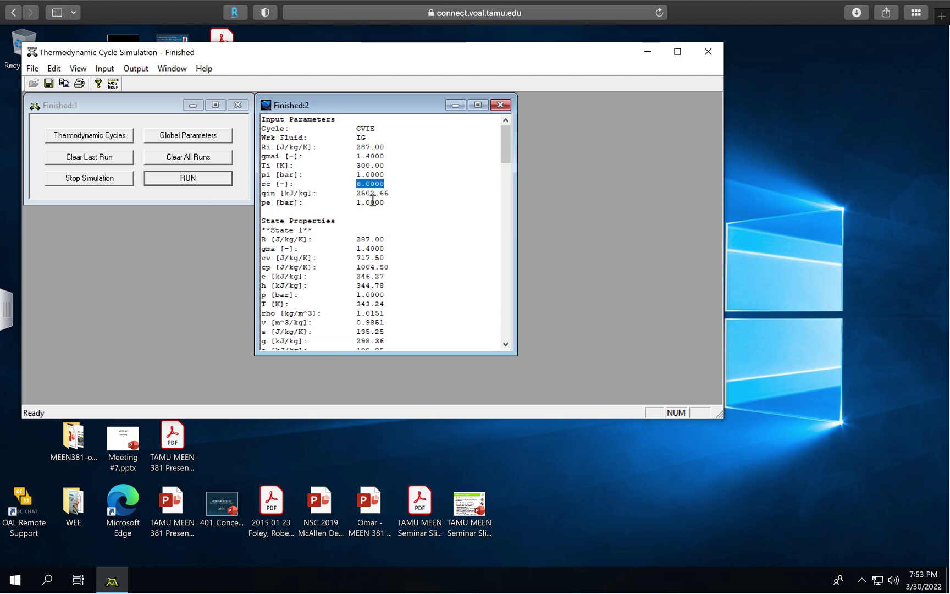
{"action": "scroll", "coordinate": [373, 201], "scroll_direction": "down", "scroll_amount": 3}
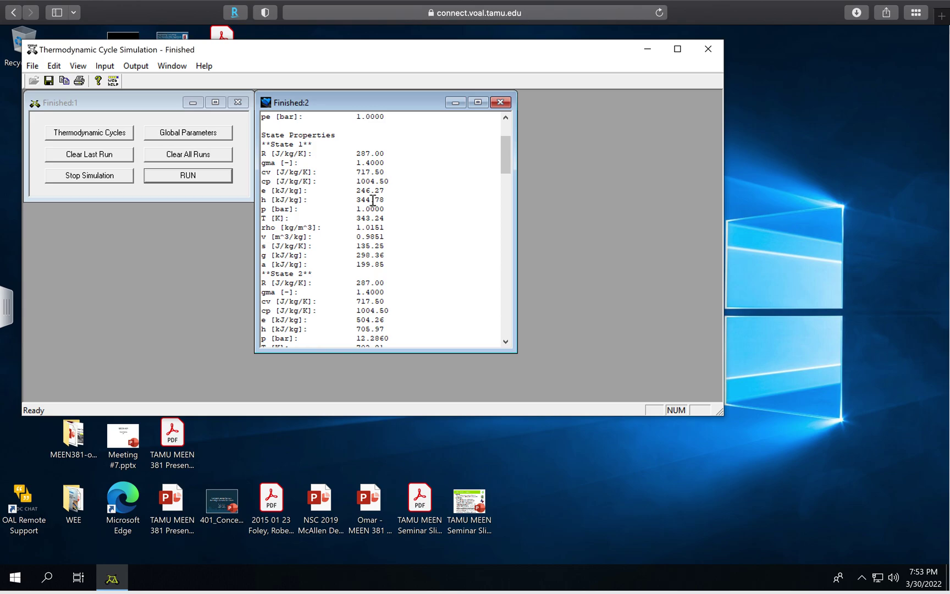
{"action": "scroll", "coordinate": [351, 227], "scroll_direction": "down", "scroll_amount": 1}
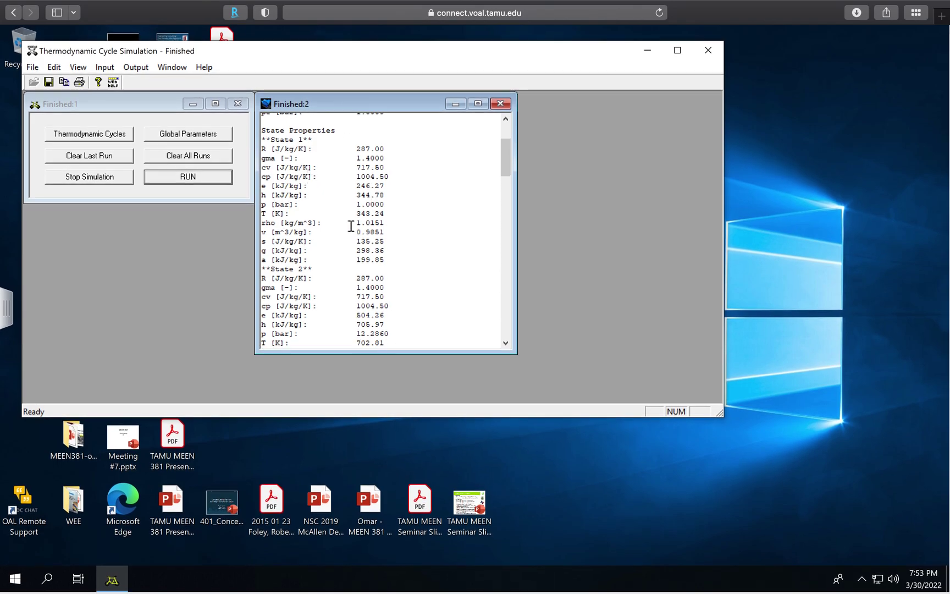
{"action": "scroll", "coordinate": [351, 227], "scroll_direction": "down", "scroll_amount": 7}
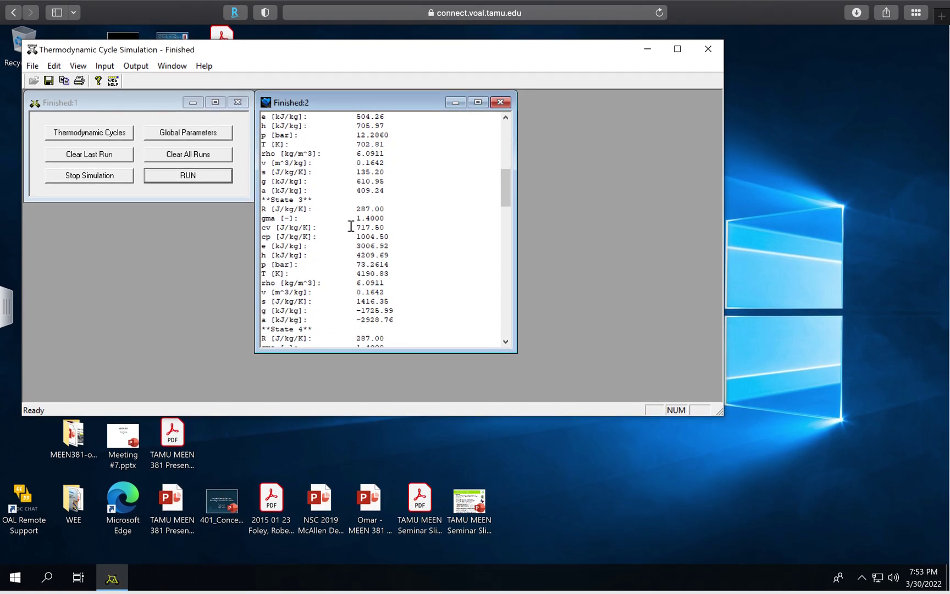
{"action": "scroll", "coordinate": [351, 226], "scroll_direction": "down", "scroll_amount": 7}
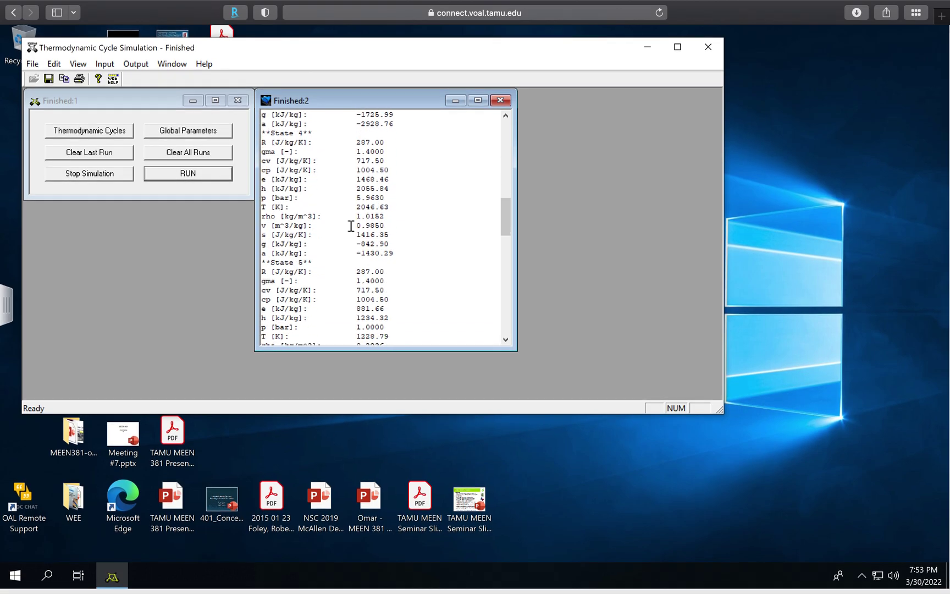
{"action": "scroll", "coordinate": [351, 227], "scroll_direction": "down", "scroll_amount": 6}
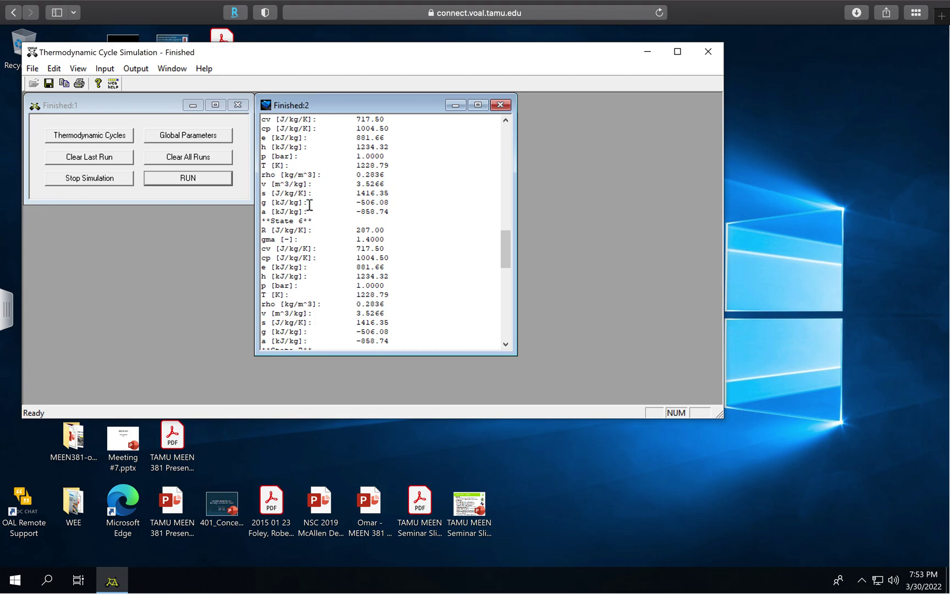
{"action": "scroll", "coordinate": [299, 231], "scroll_direction": "down", "scroll_amount": 6}
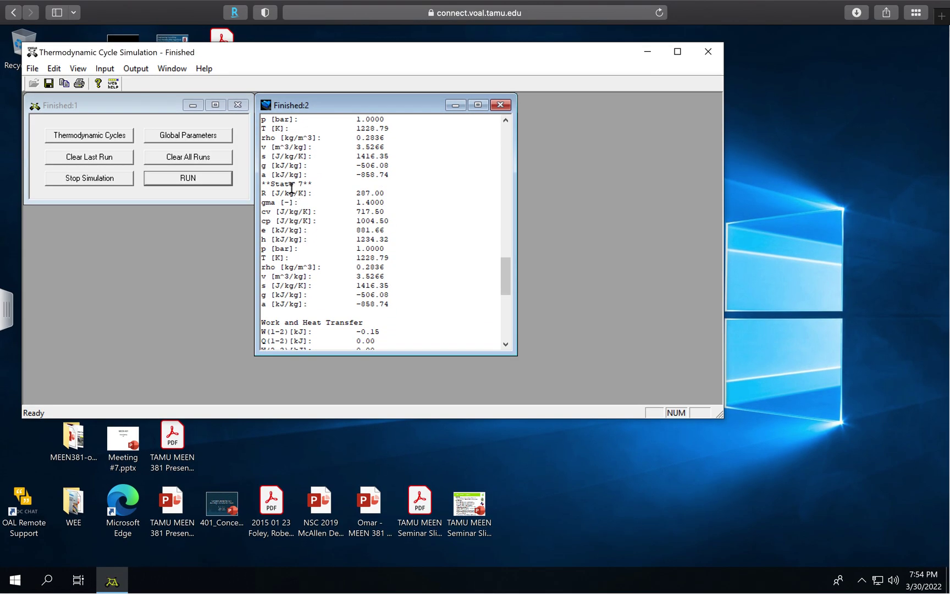
Step: Examine the work and heat transfer values and the performance parameters, and return to the beginning of the simulation output
{"action": "scroll", "coordinate": [372, 305], "scroll_direction": "down", "scroll_amount": 4}
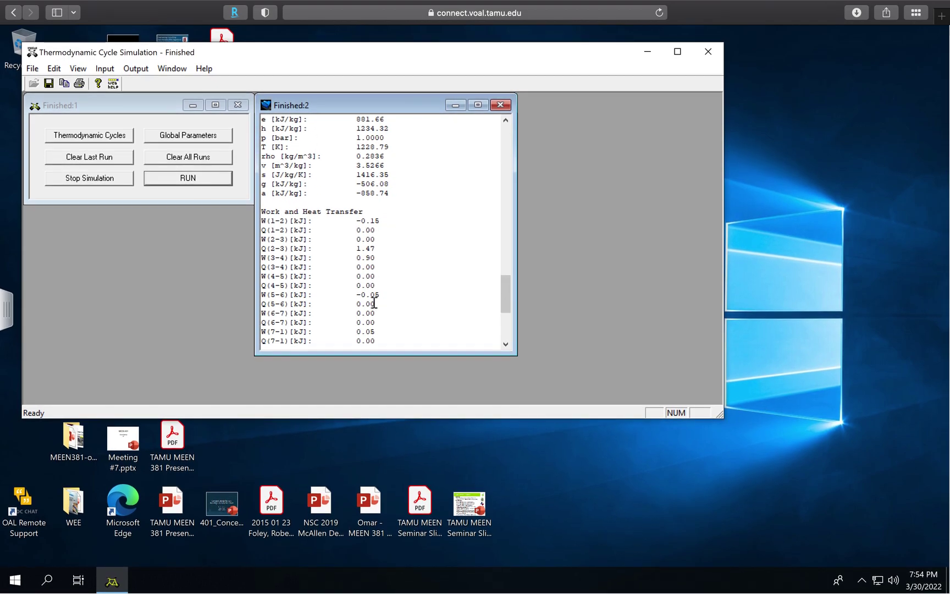
{"action": "scroll", "coordinate": [373, 303], "scroll_direction": "down", "scroll_amount": 3}
{"action": "scroll", "coordinate": [373, 303], "scroll_direction": "up", "scroll_amount": 1}
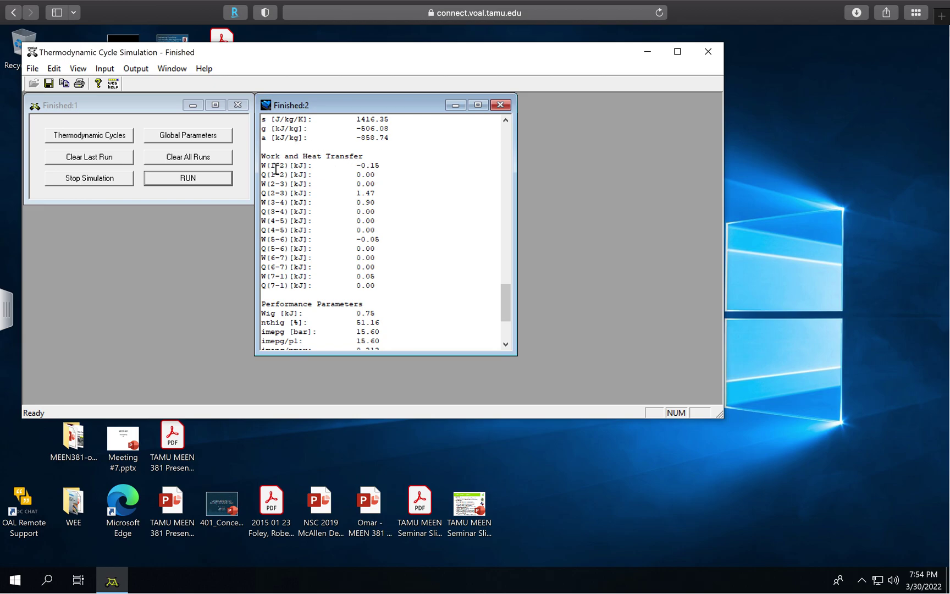
{"action": "scroll", "coordinate": [311, 293], "scroll_direction": "down", "scroll_amount": 3}
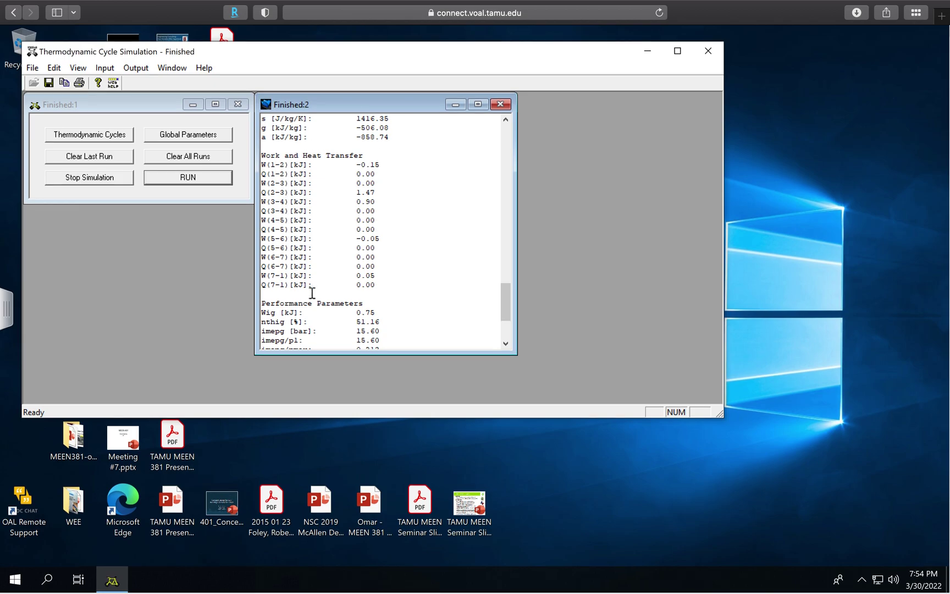
{"action": "scroll", "coordinate": [312, 293], "scroll_direction": "down", "scroll_amount": 2}
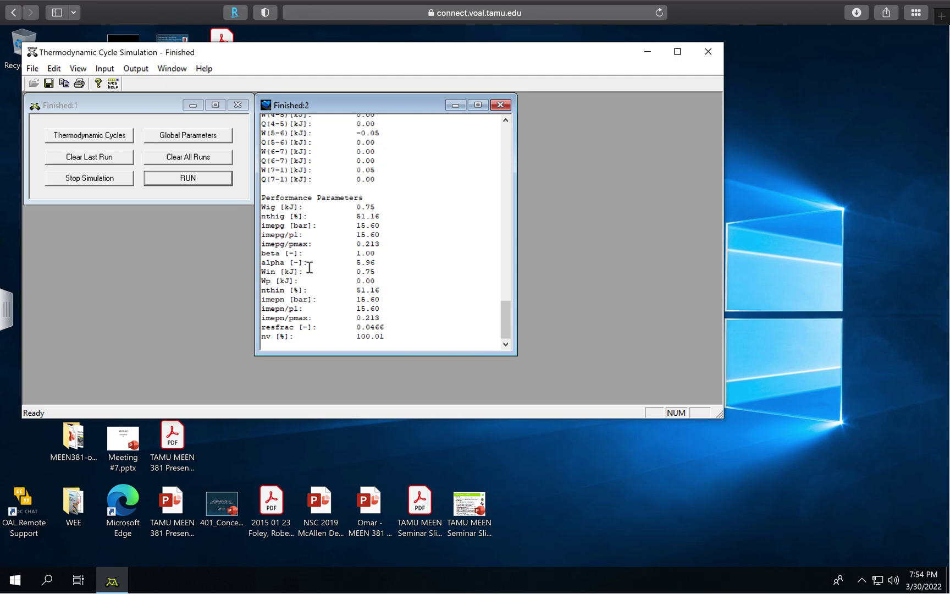
{"action": "scroll", "coordinate": [310, 267], "scroll_direction": "up", "scroll_amount": 10}
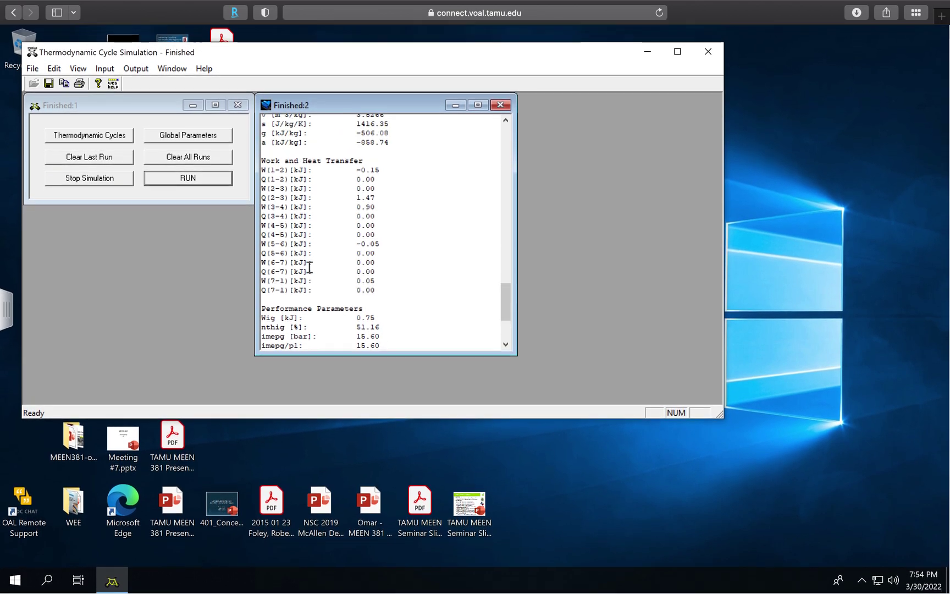
{"action": "scroll", "coordinate": [310, 267], "scroll_direction": "up", "scroll_amount": 15}
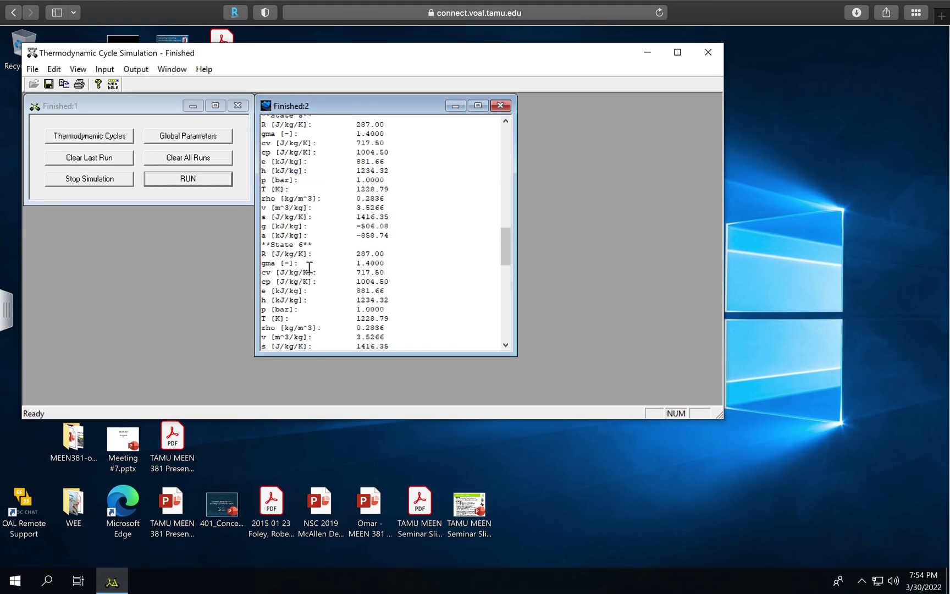
{"action": "scroll", "coordinate": [310, 267], "scroll_direction": "up", "scroll_amount": 12}
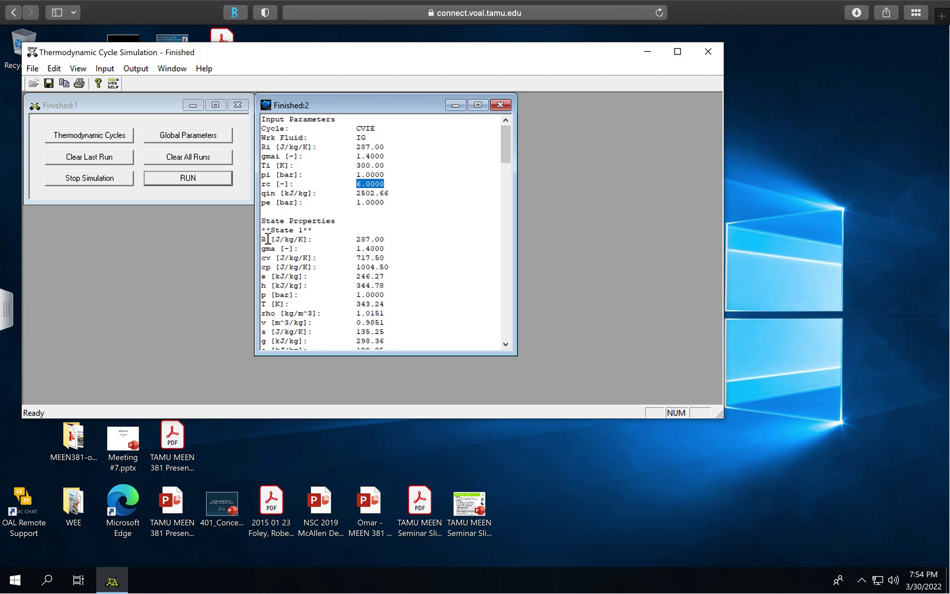
{"action": "left_click", "coordinate": [263, 120]}
{"action": "left_click_drag", "start_coordinate": [296, 137], "coordinate": [360, 259]}
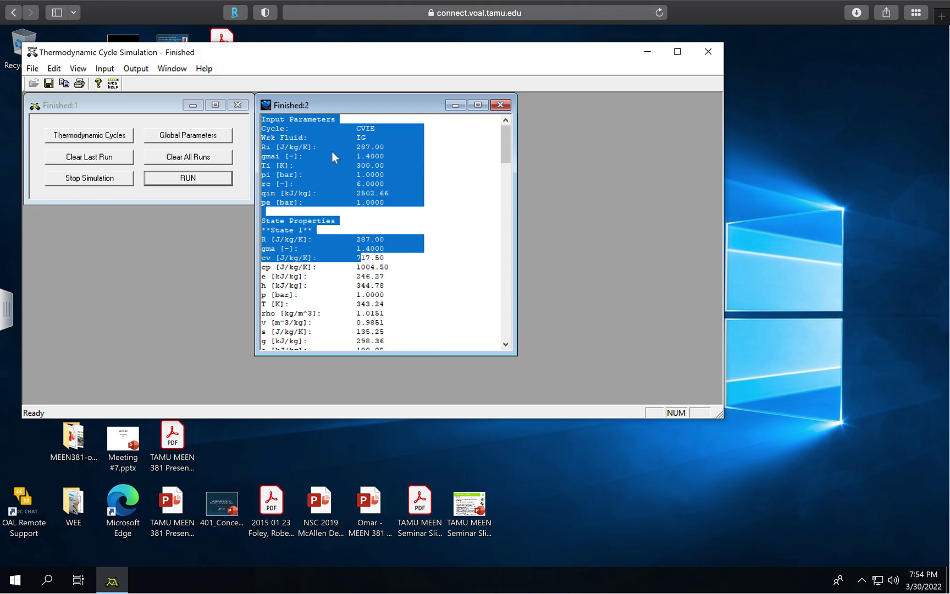
{"action": "left_click", "coordinate": [369, 266]}
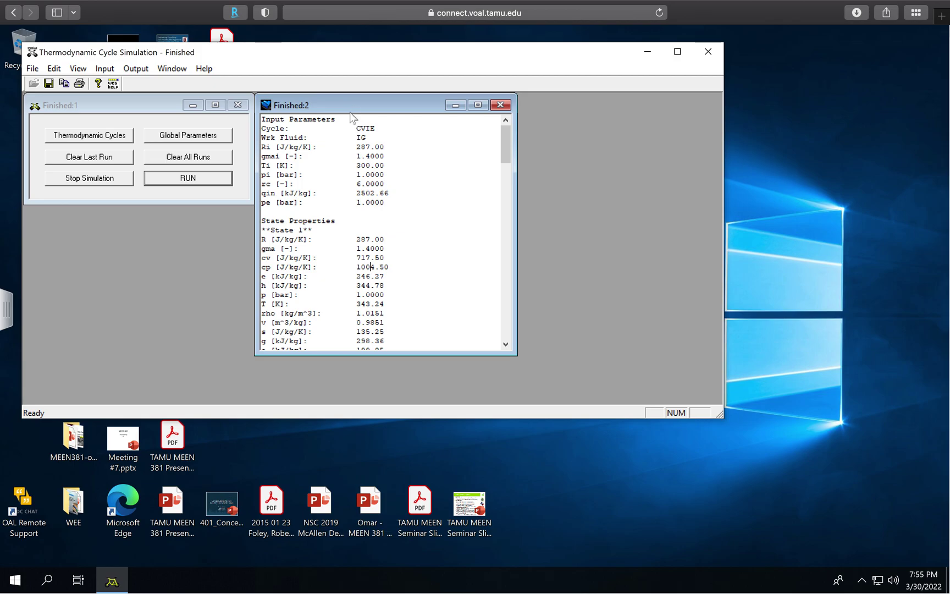
Step: Save the simulation results to the Desktop as a tab-delimited text file named test
{"action": "left_click", "coordinate": [107, 103]}
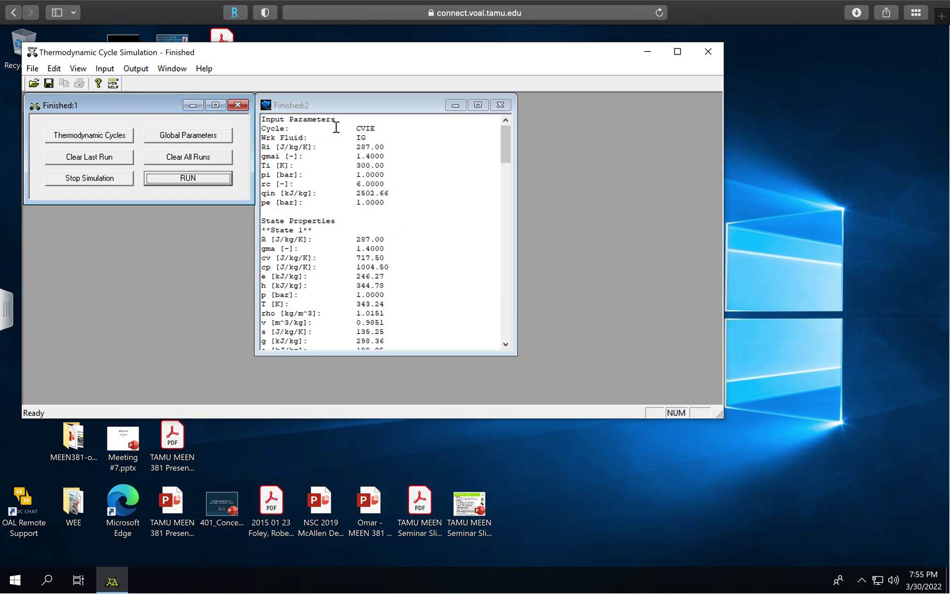
{"action": "left_click", "coordinate": [374, 100]}
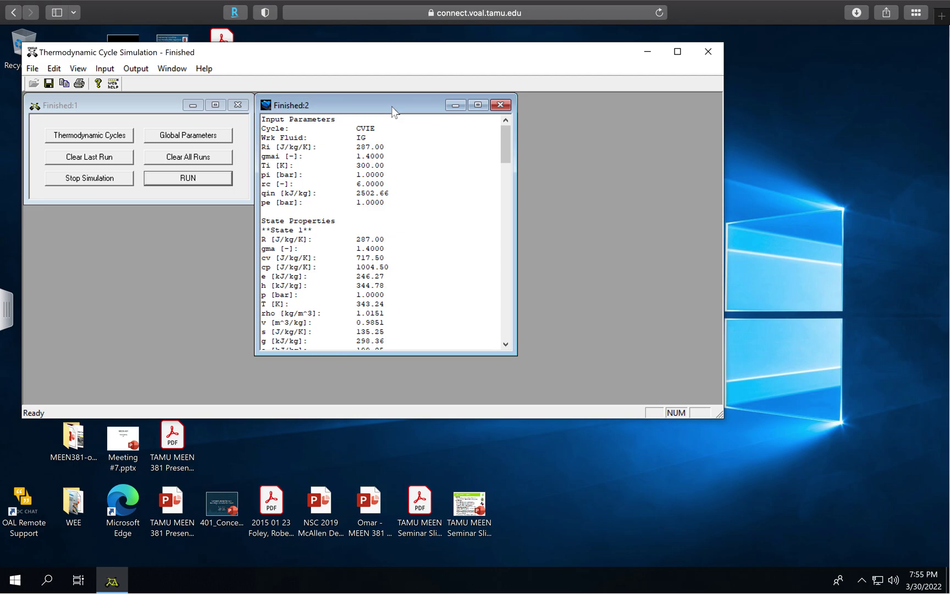
{"action": "left_click", "coordinate": [32, 69]}
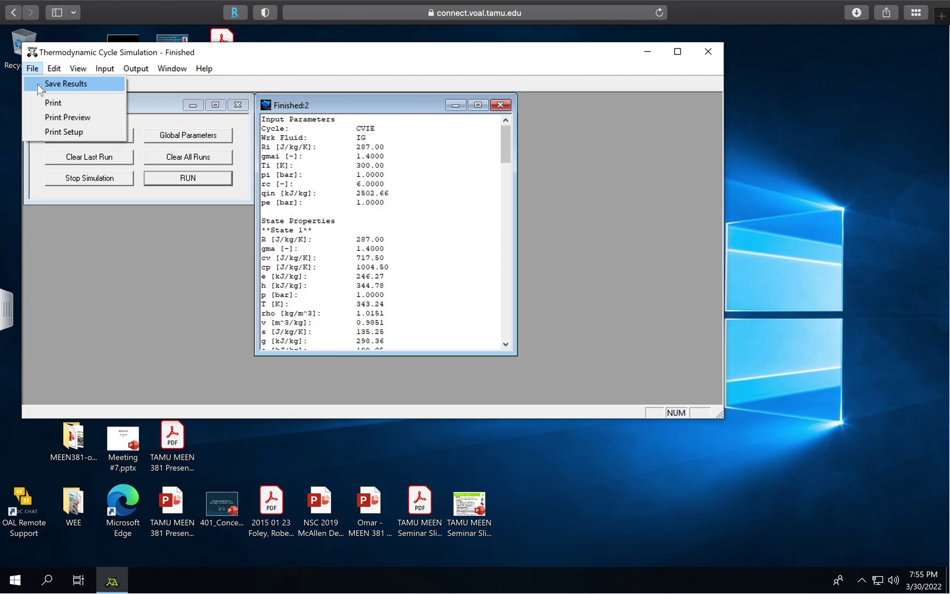
{"action": "left_click", "coordinate": [37, 84]}
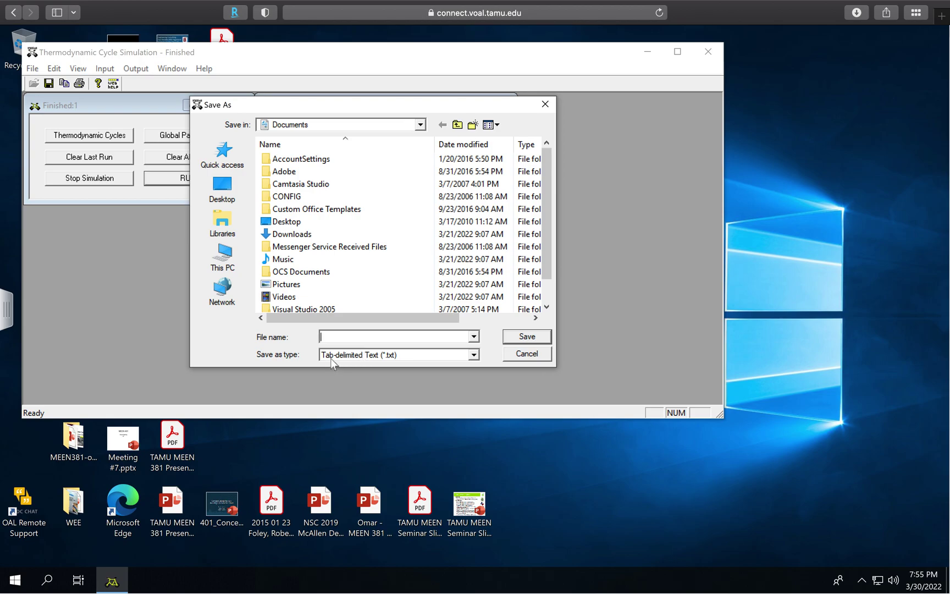
{"action": "left_click", "coordinate": [222, 187]}
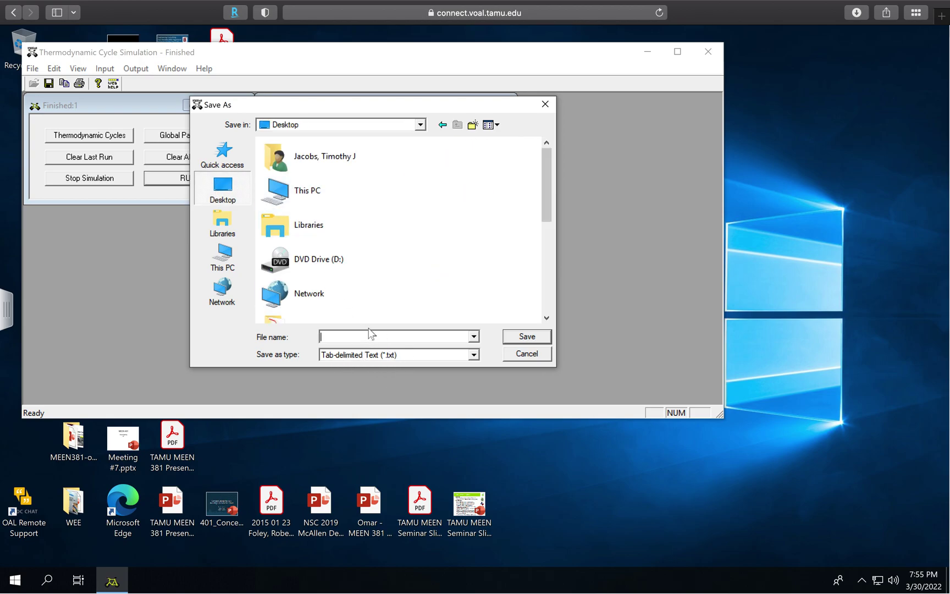
{"action": "type", "text": "test"}
{"action": "left_click", "coordinate": [519, 338]}
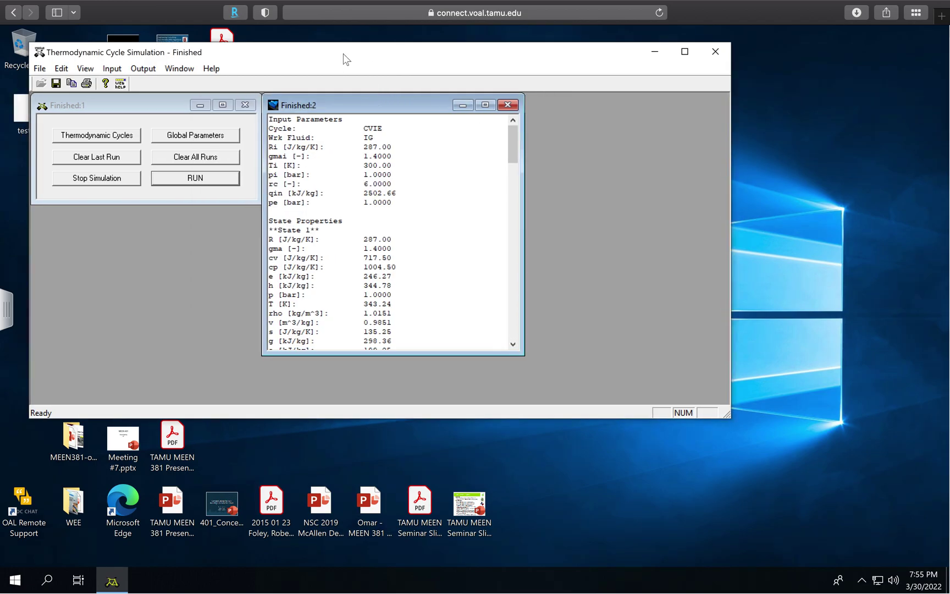
Step: Move the simulation window clear of the saved test file on the desktop and try to open the file
{"action": "left_click_drag", "start_coordinate": [336, 54], "coordinate": [539, 91]}
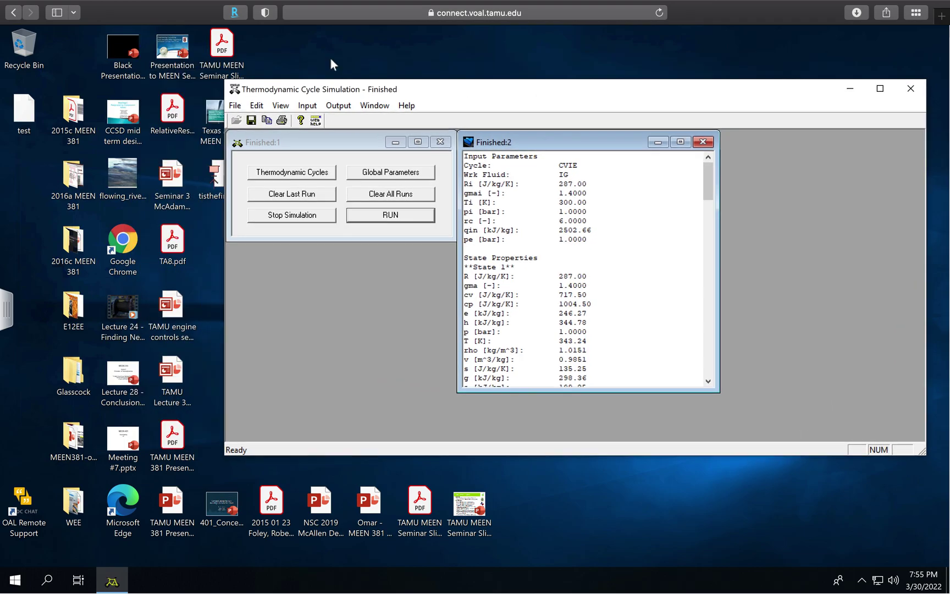
{"action": "left_click", "coordinate": [33, 116]}
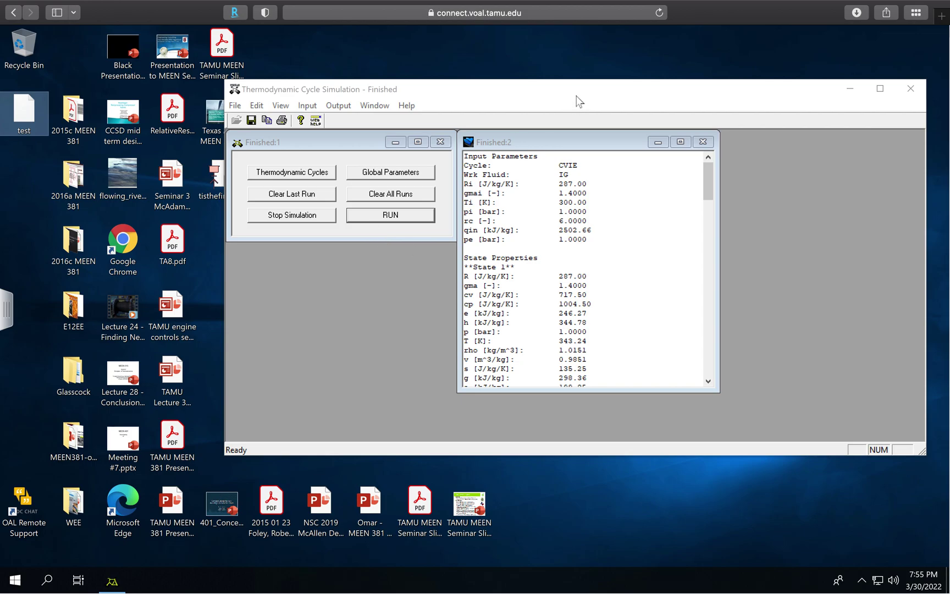
{"action": "left_click_drag", "start_coordinate": [578, 101], "coordinate": [643, 81]}
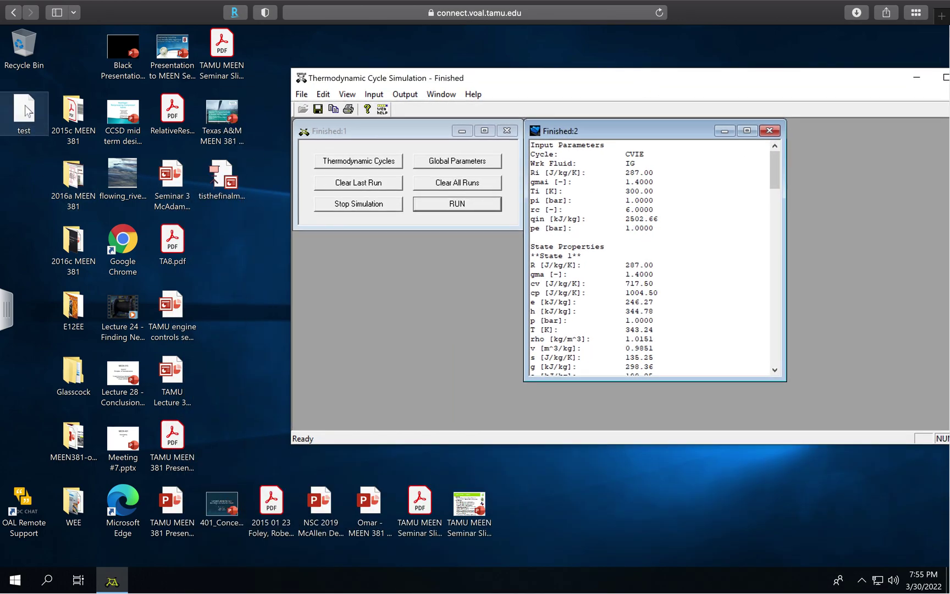
{"action": "double_click", "coordinate": [26, 111]}
{"action": "key", "text": "Escape"}
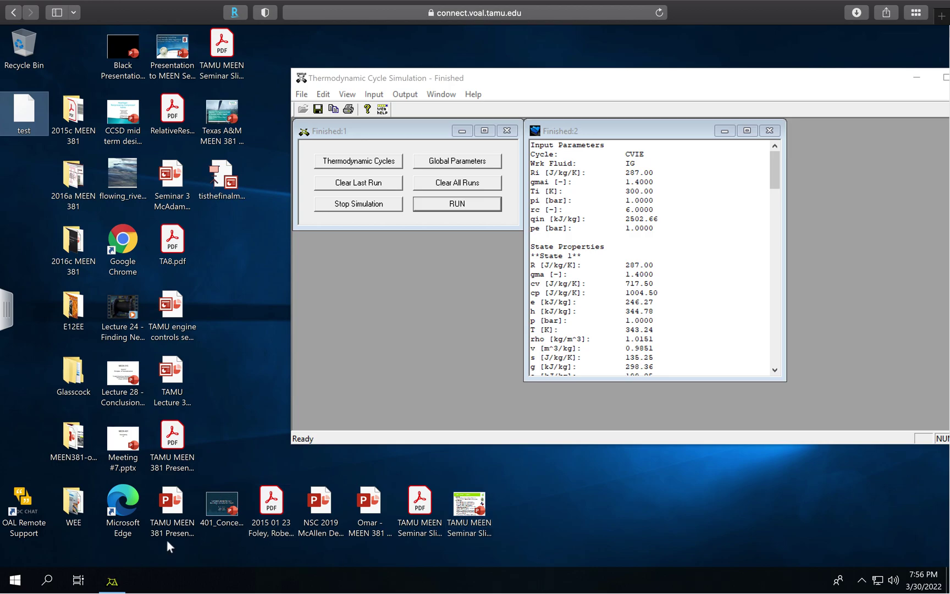
{"action": "left_click", "coordinate": [114, 587]}
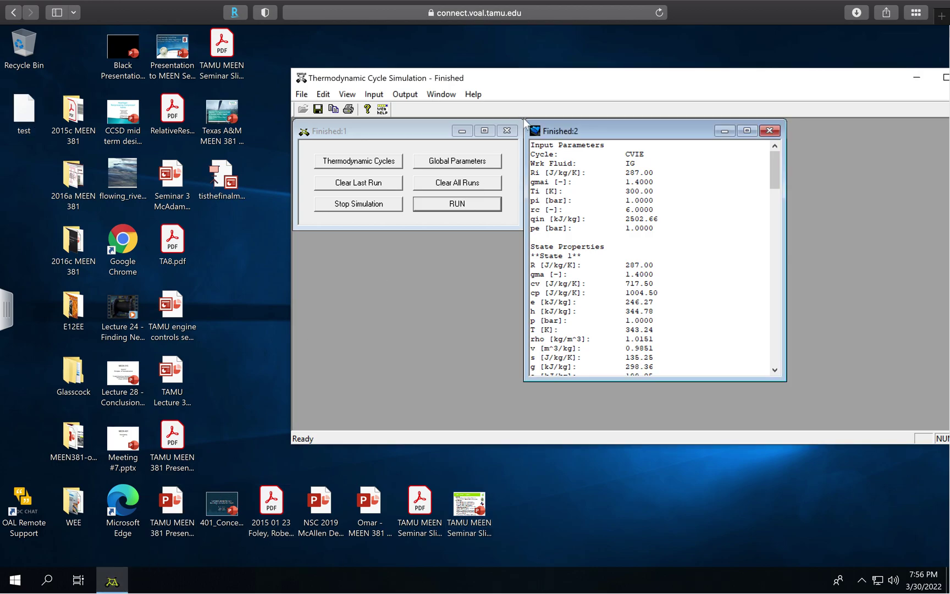
{"action": "left_click_drag", "start_coordinate": [544, 77], "coordinate": [466, 59]}
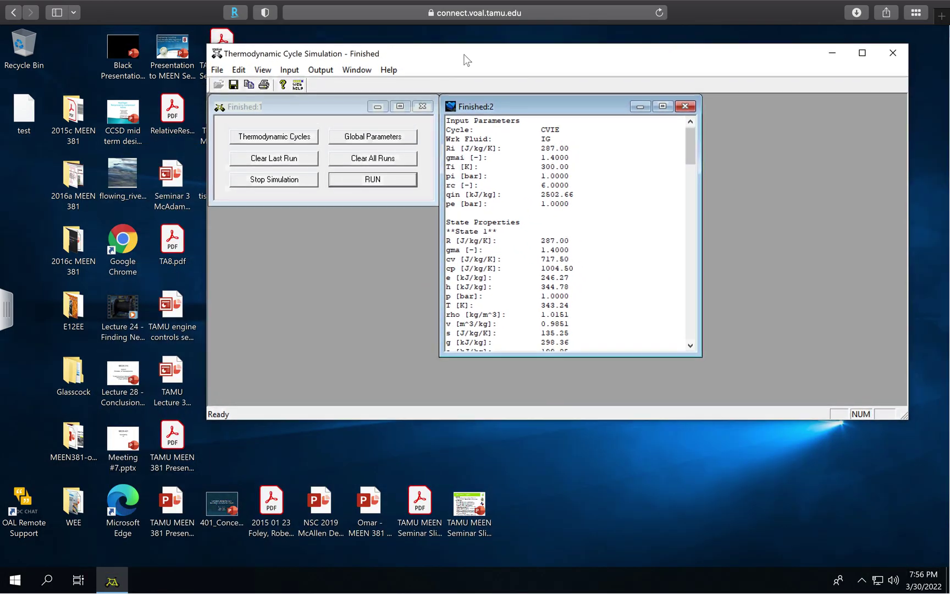
Step: Open the saved test file from the desktop with Notepad to check the exported results, and close it
{"action": "left_click", "coordinate": [23, 117]}
{"action": "double_click", "coordinate": [22, 117]}
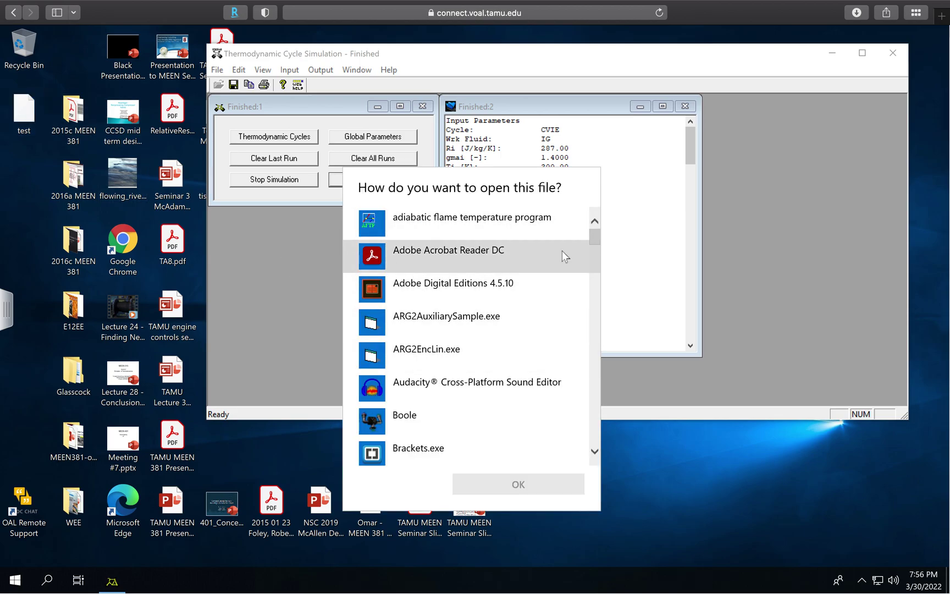
{"action": "scroll", "coordinate": [595, 250], "scroll_direction": "down", "scroll_amount": 1}
{"action": "scroll", "coordinate": [594, 264], "scroll_direction": "down", "scroll_amount": 5}
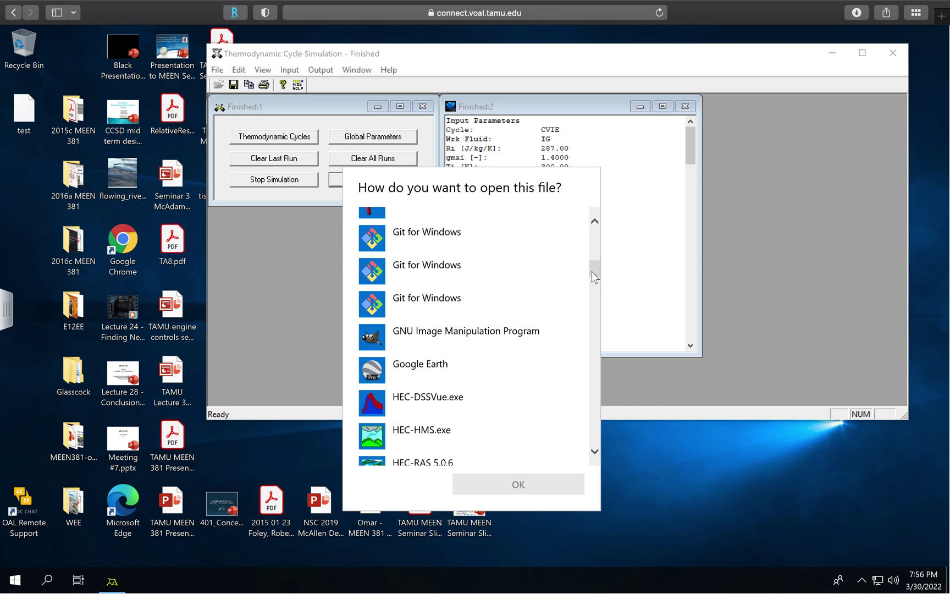
{"action": "scroll", "coordinate": [592, 291], "scroll_direction": "down", "scroll_amount": 8}
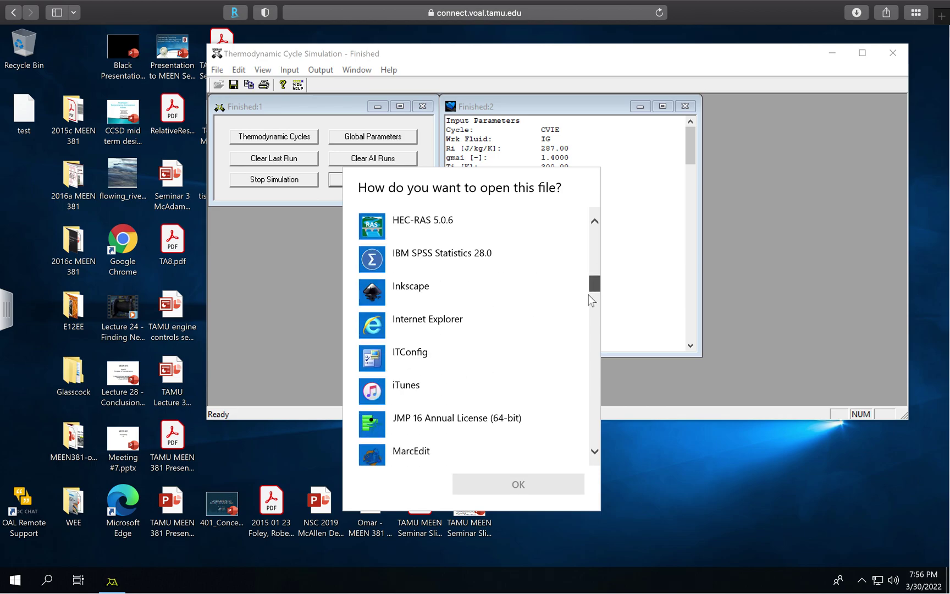
{"action": "scroll", "coordinate": [592, 305], "scroll_direction": "up", "scroll_amount": 5}
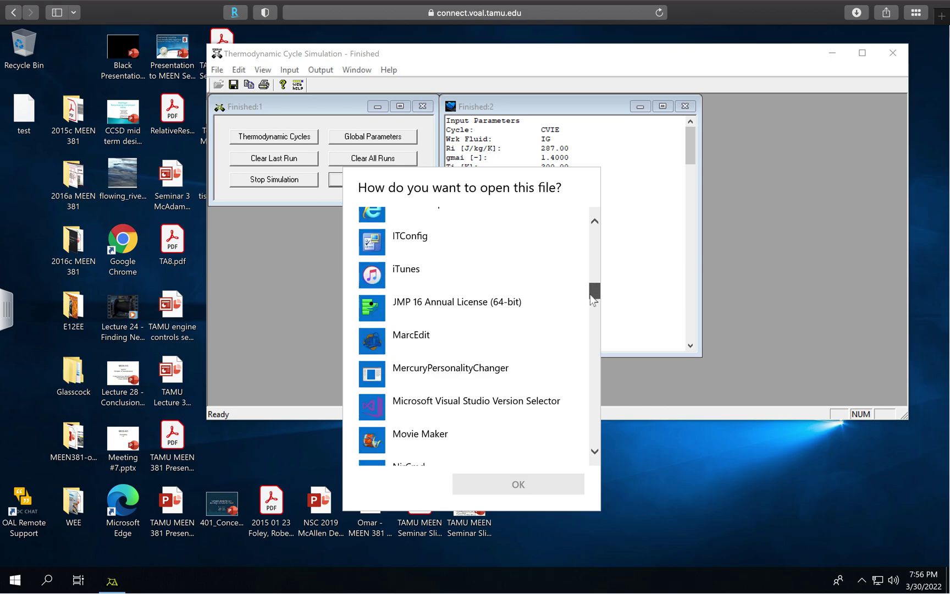
{"action": "scroll", "coordinate": [592, 306], "scroll_direction": "down", "scroll_amount": 7}
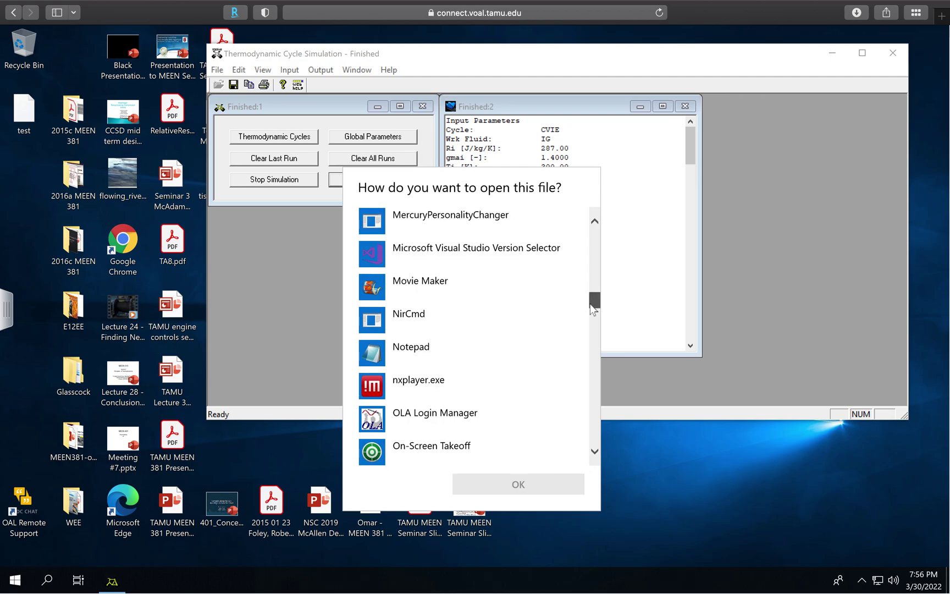
{"action": "left_click", "coordinate": [419, 350]}
{"action": "left_click", "coordinate": [518, 485]}
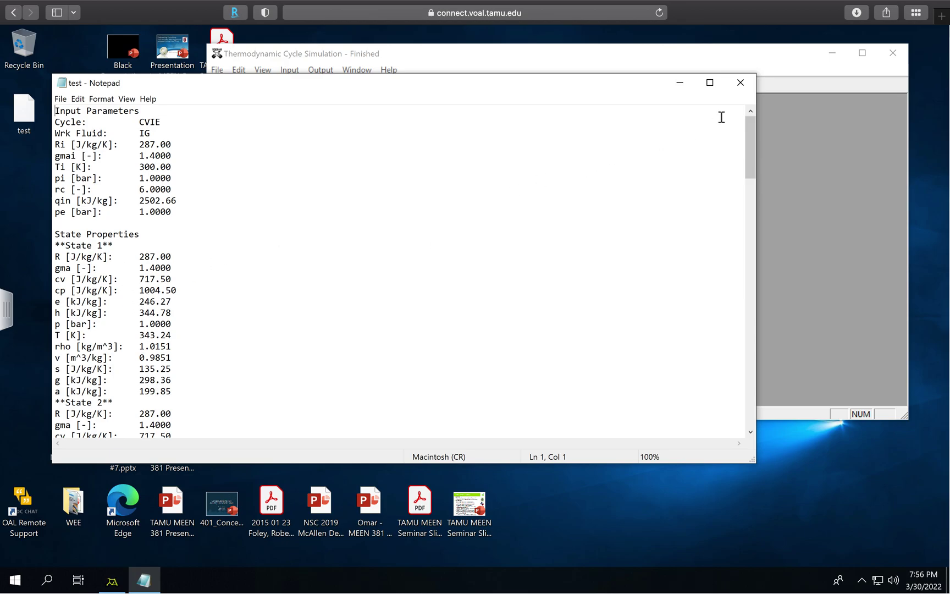
{"action": "left_click", "coordinate": [740, 82]}
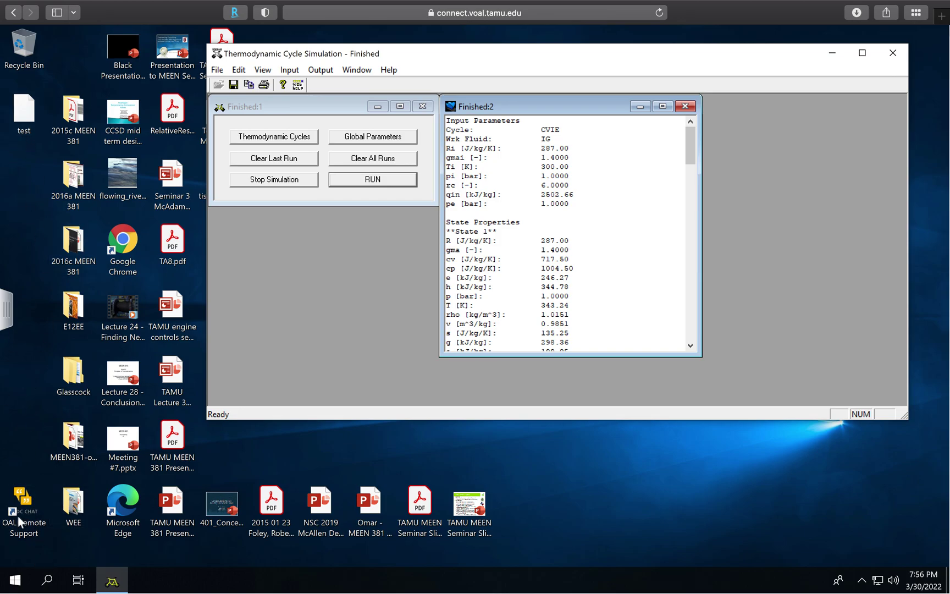
Step: Launch Excel from the installed programs with a blank workbook and dismiss the Office privacy notice
{"action": "left_click", "coordinate": [19, 578]}
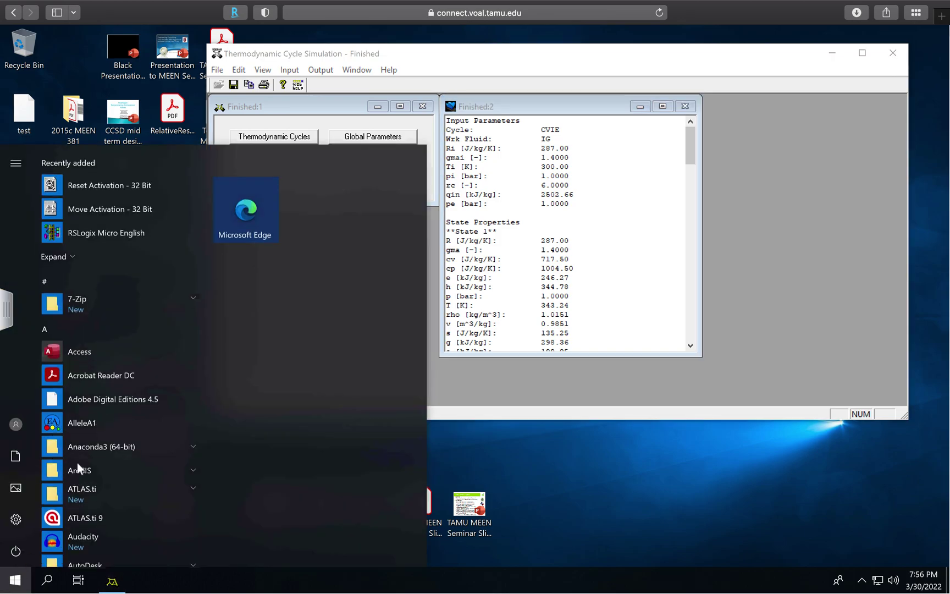
{"action": "scroll", "coordinate": [120, 431], "scroll_direction": "down", "scroll_amount": 2}
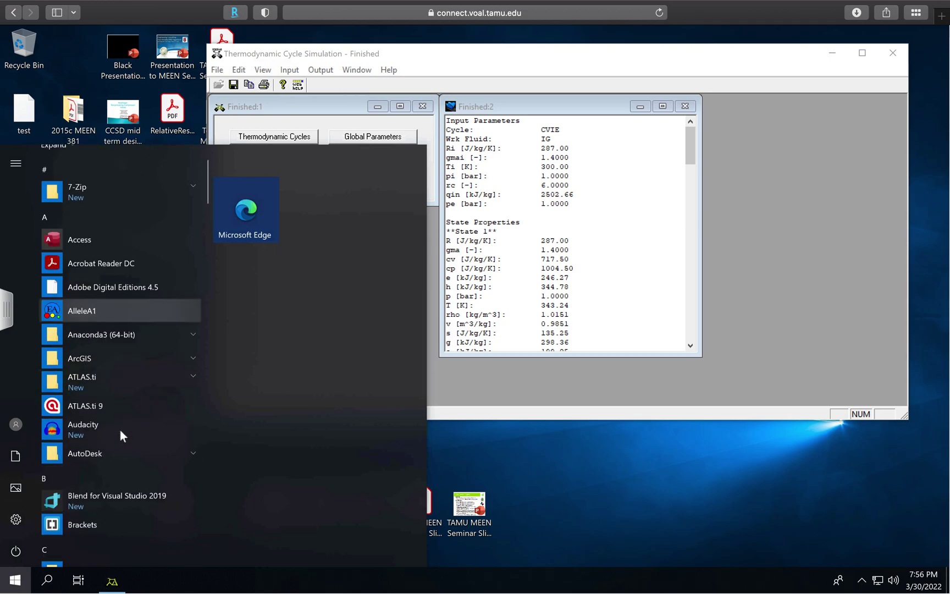
{"action": "scroll", "coordinate": [119, 429], "scroll_direction": "down", "scroll_amount": 5}
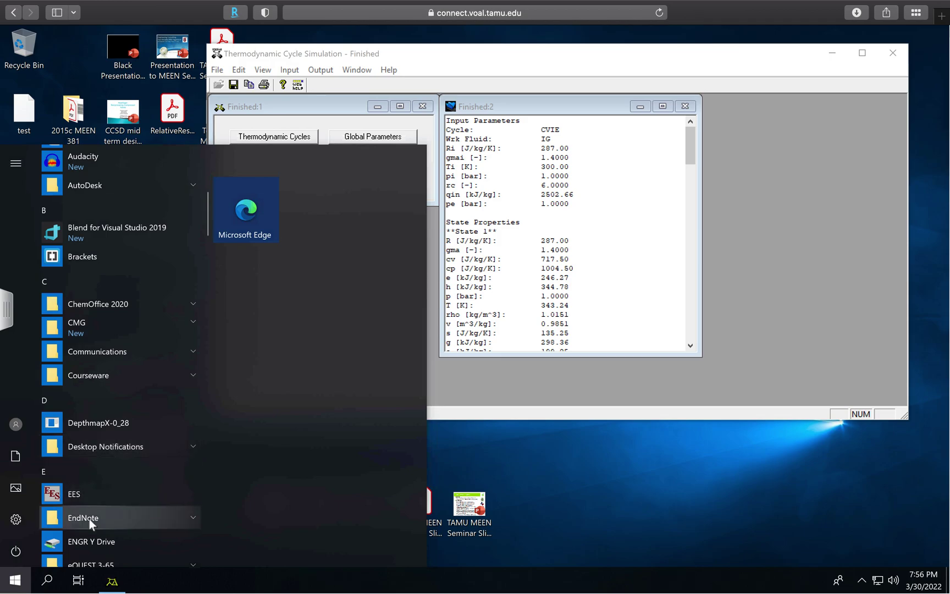
{"action": "scroll", "coordinate": [88, 517], "scroll_direction": "down", "scroll_amount": 2}
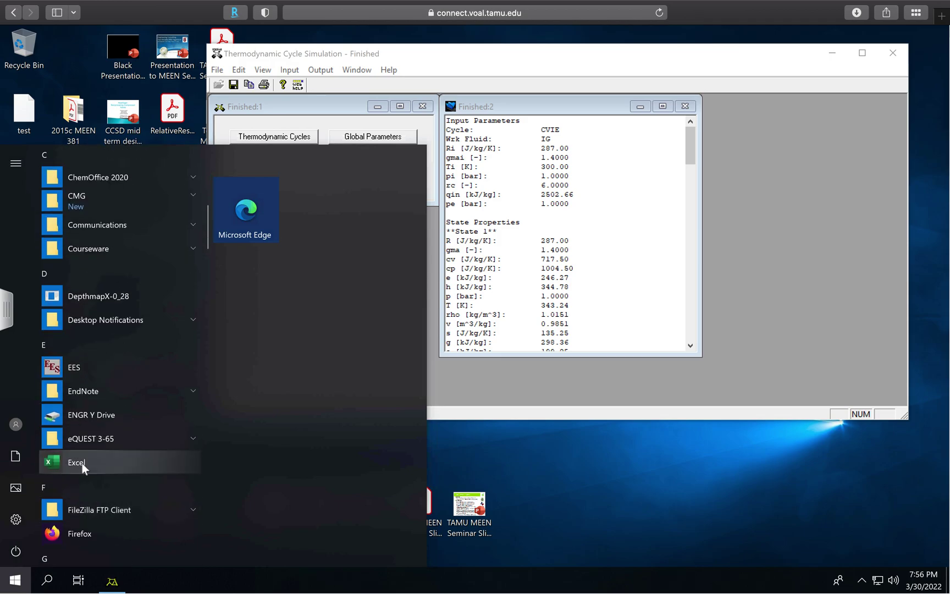
{"action": "left_click", "coordinate": [81, 463]}
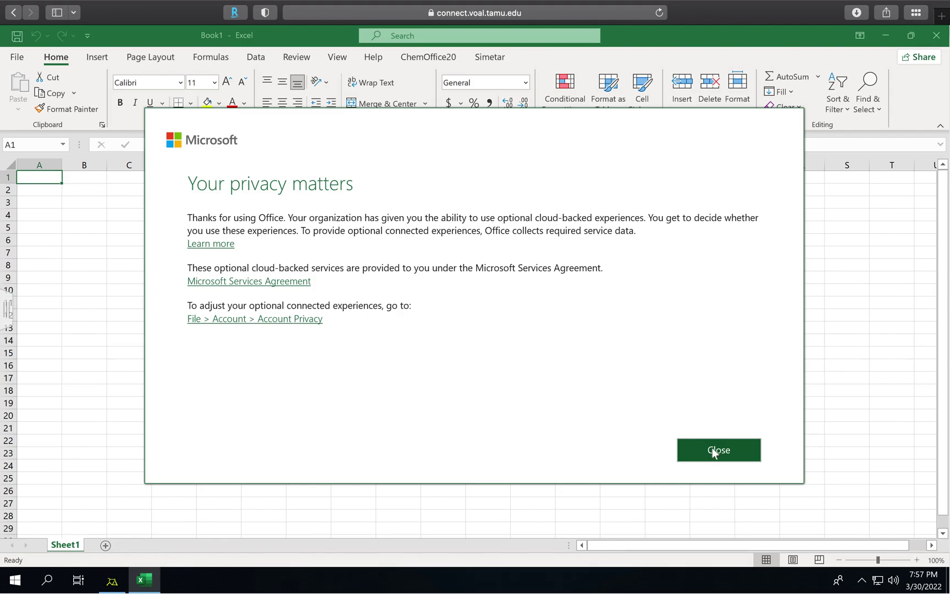
{"action": "left_click", "coordinate": [712, 452]}
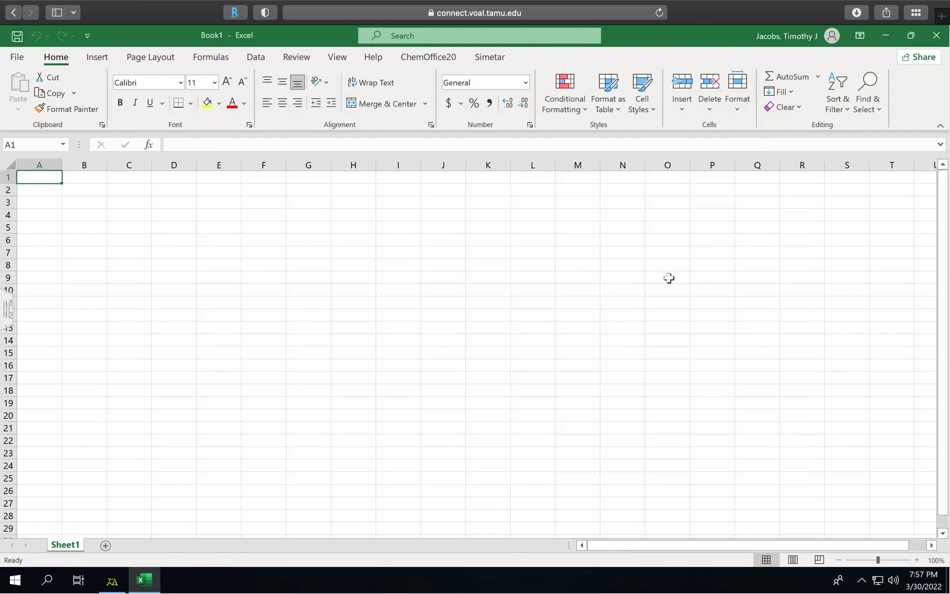
Step: Shrink and move the Excel window clear of the desktop's test file, and load that file into Excel
{"action": "left_click", "coordinate": [911, 36]}
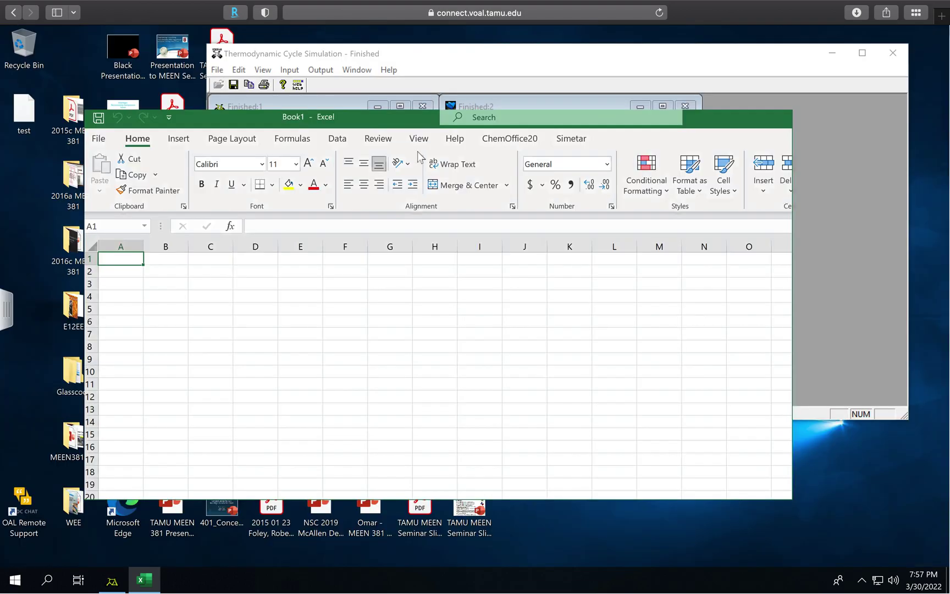
{"action": "left_click_drag", "start_coordinate": [363, 103], "coordinate": [373, 99]}
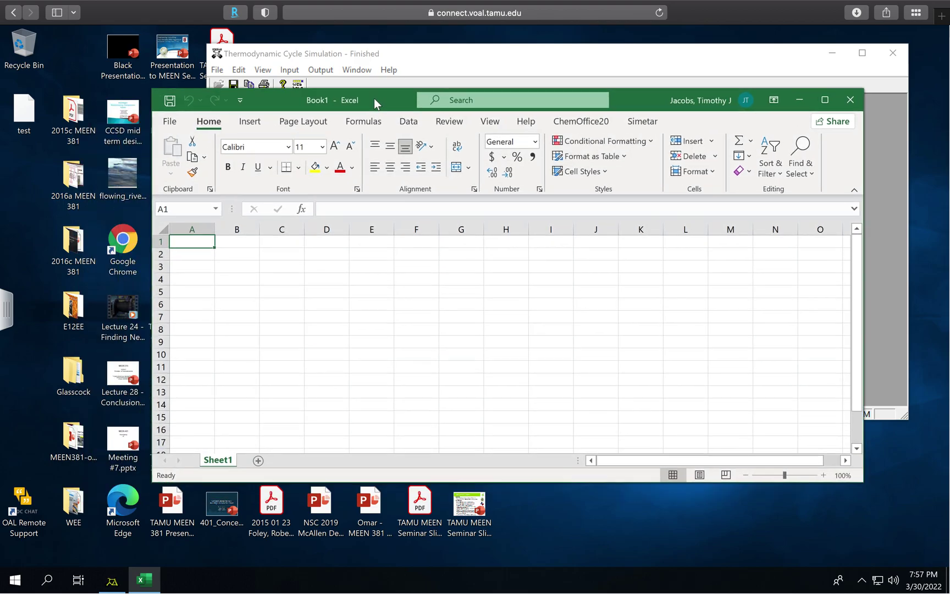
{"action": "left_click", "coordinate": [24, 110]}
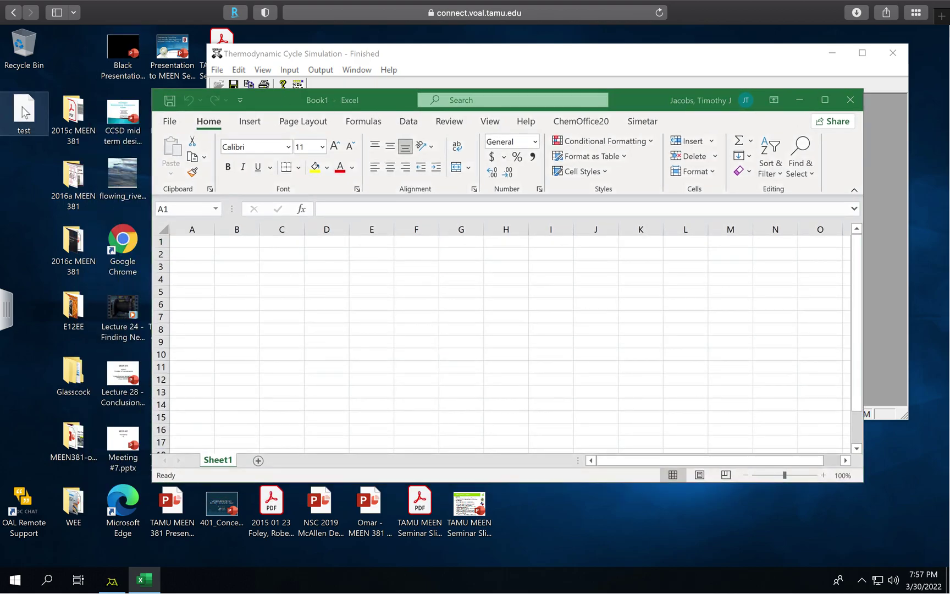
{"action": "left_click_drag", "start_coordinate": [35, 140], "coordinate": [202, 246]}
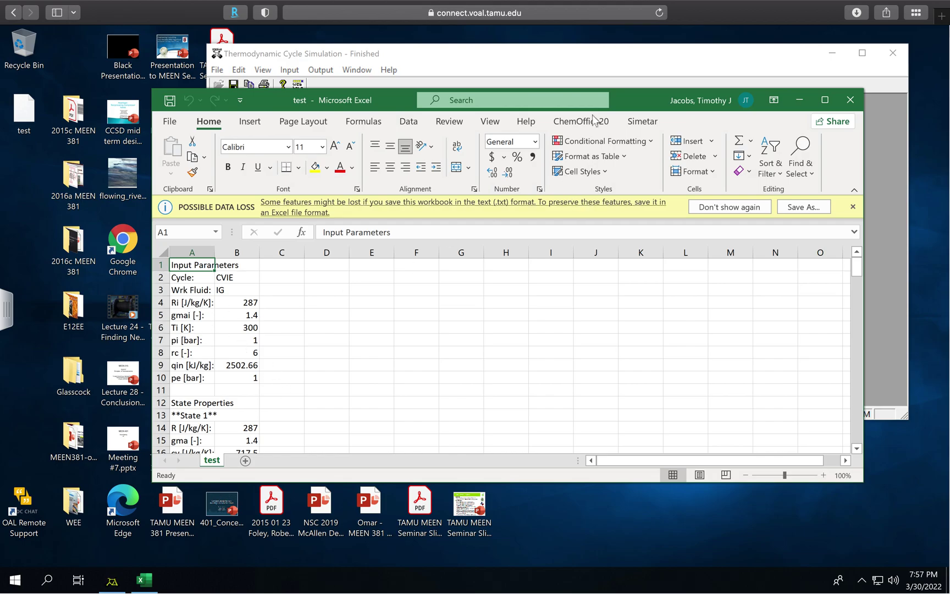
Step: Switch back to Thermodynamic Cycle Simulation, set the cycle's compression ratio to 7, and run the simulation
{"action": "left_click", "coordinate": [648, 54]}
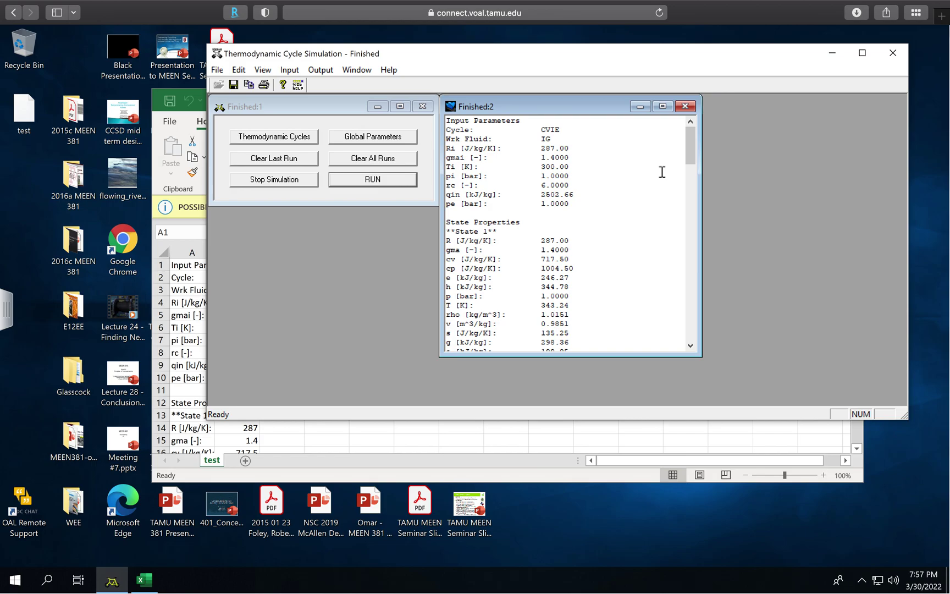
{"action": "left_click", "coordinate": [269, 140]}
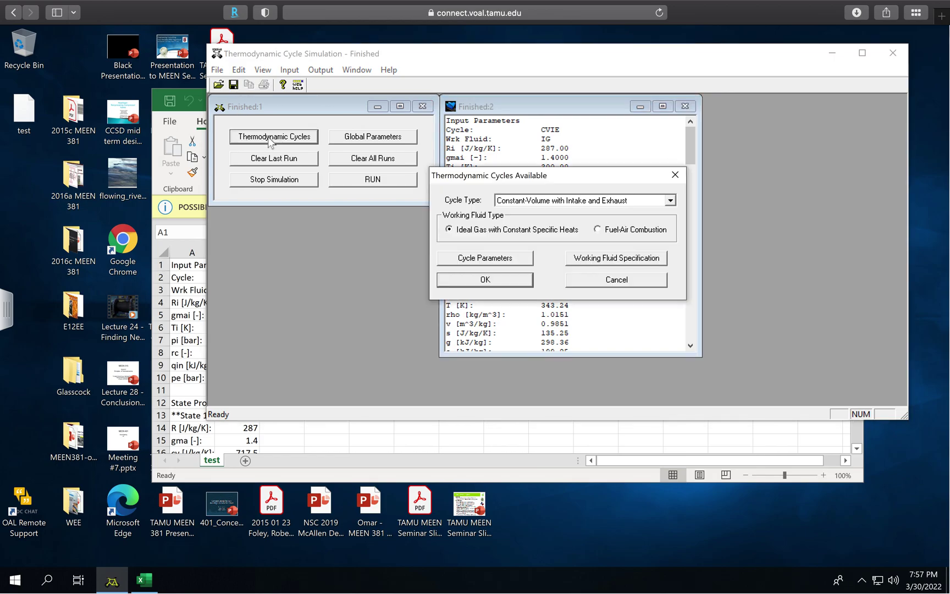
{"action": "left_click", "coordinate": [482, 261]}
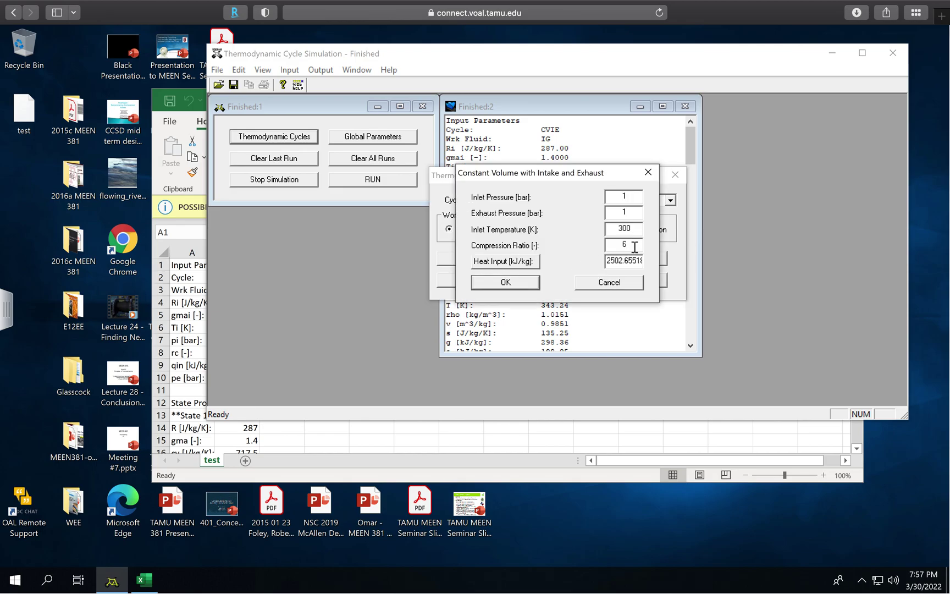
{"action": "left_click_drag", "start_coordinate": [634, 247], "coordinate": [583, 247]}
{"action": "type", "text": "7"}
{"action": "left_click", "coordinate": [522, 282]}
{"action": "left_click", "coordinate": [505, 282]}
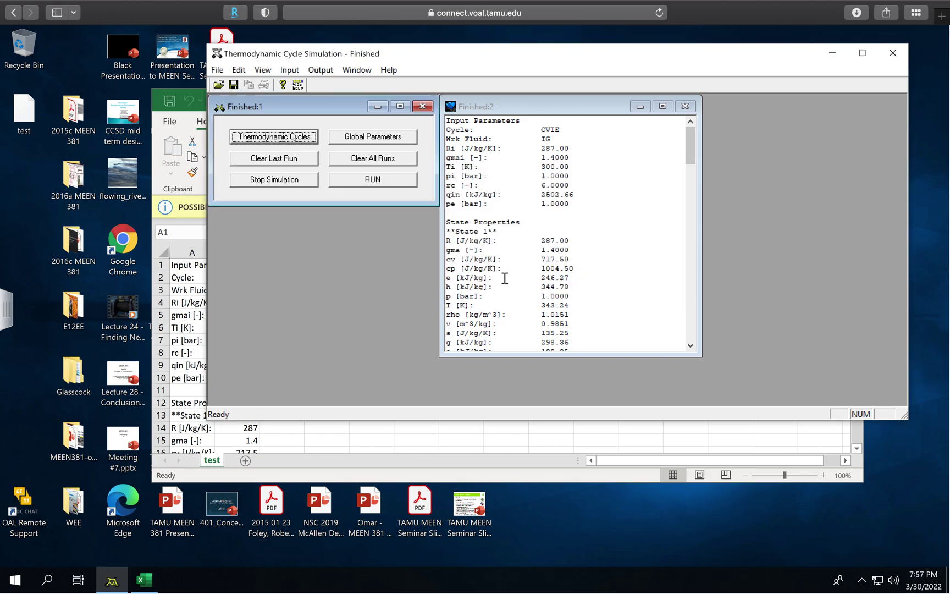
{"action": "left_click", "coordinate": [384, 180]}
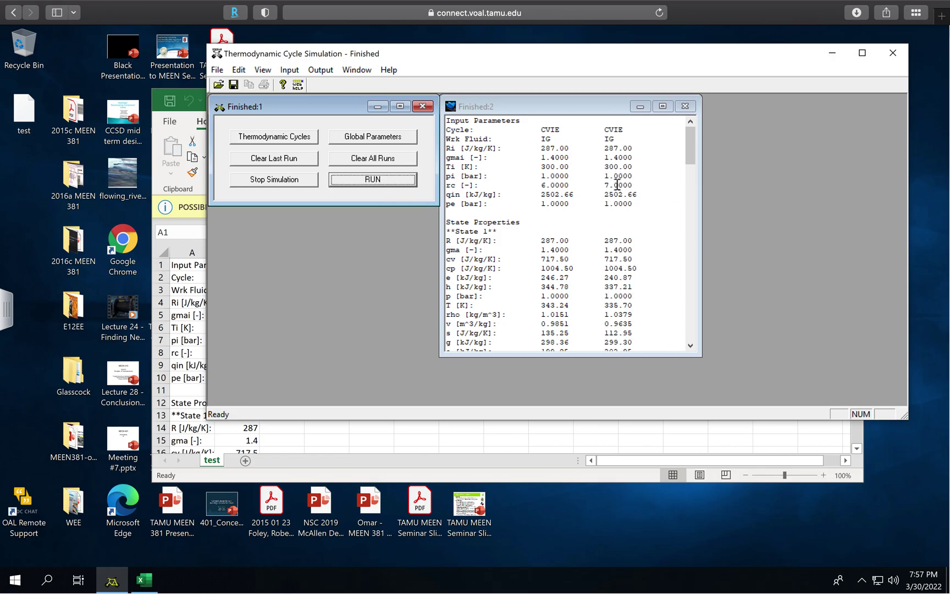
Step: Compare the state properties, work and heat transfer, and performance parameters of the two runs, and return to the beginning of the output
{"action": "scroll", "coordinate": [621, 266], "scroll_direction": "down", "scroll_amount": 9}
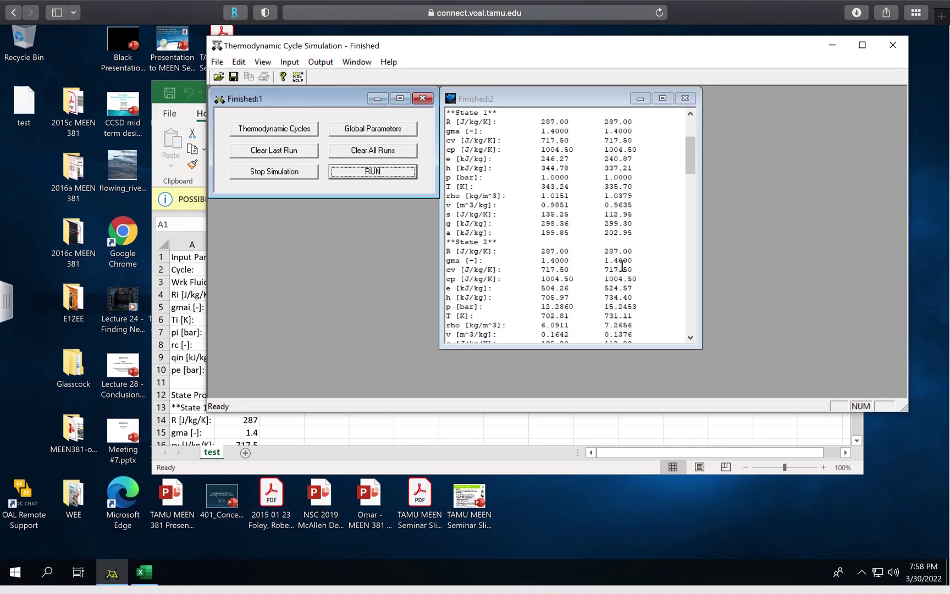
{"action": "scroll", "coordinate": [621, 266], "scroll_direction": "down", "scroll_amount": 16}
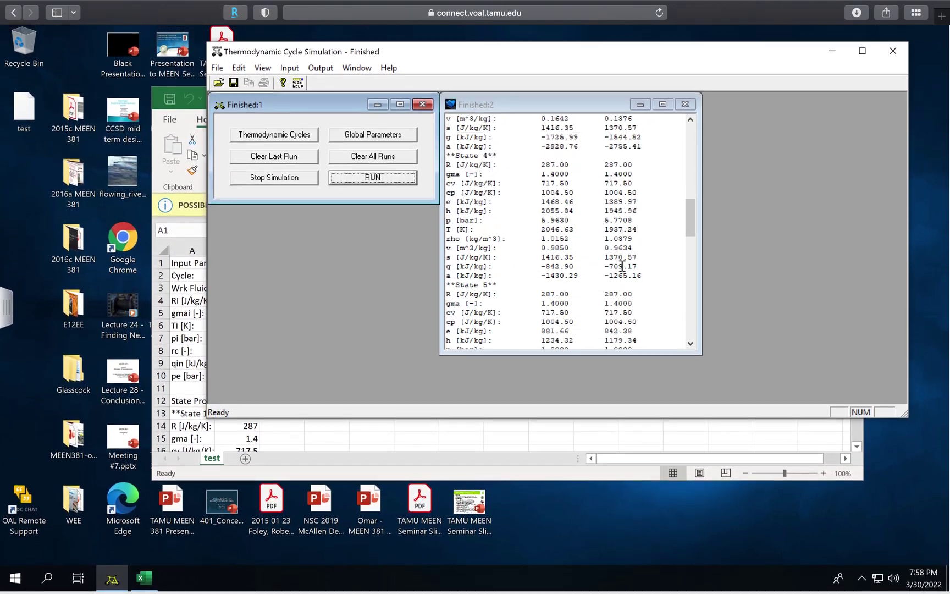
{"action": "scroll", "coordinate": [621, 267], "scroll_direction": "down", "scroll_amount": 14}
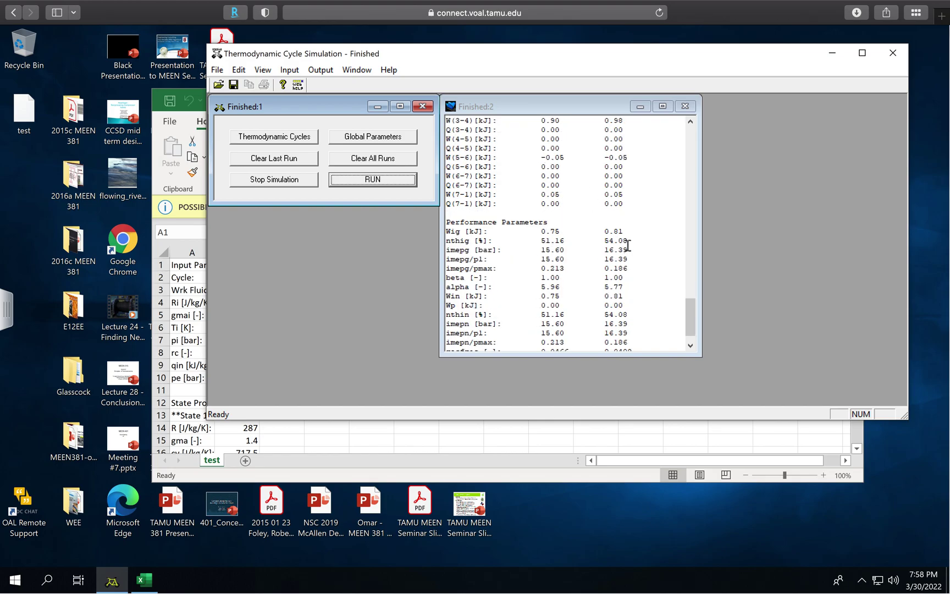
{"action": "scroll", "coordinate": [557, 201], "scroll_direction": "up", "scroll_amount": 8}
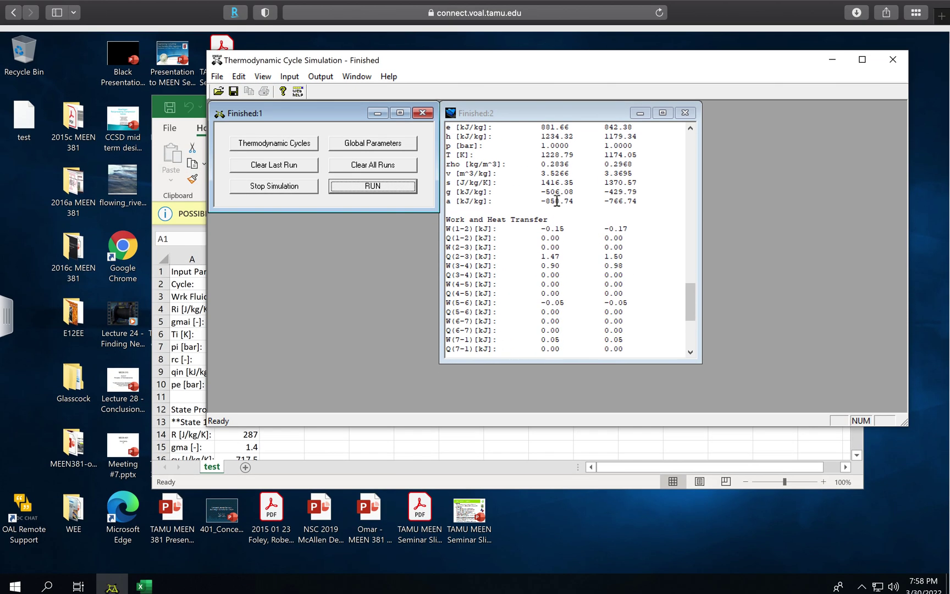
{"action": "scroll", "coordinate": [557, 201], "scroll_direction": "up", "scroll_amount": 15}
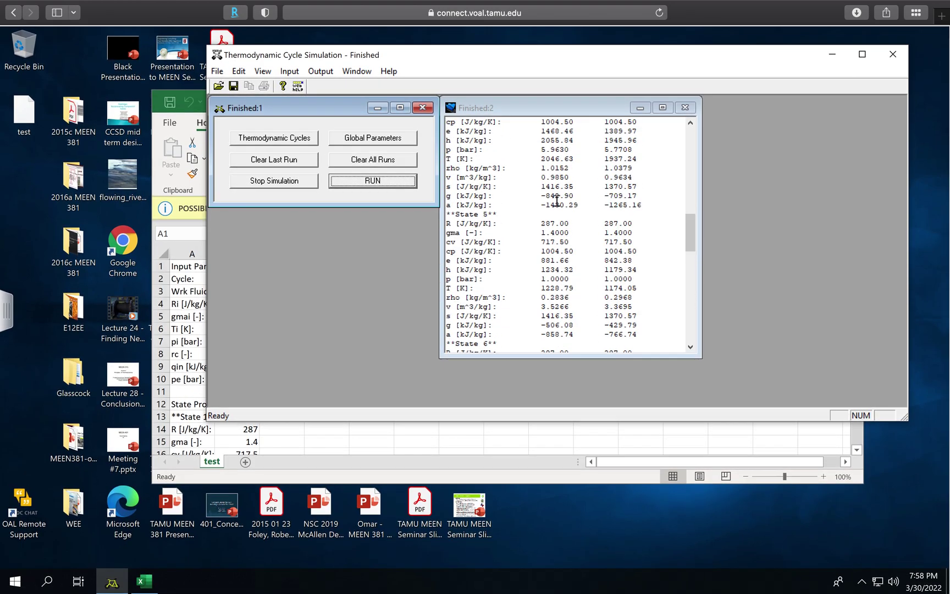
{"action": "scroll", "coordinate": [556, 201], "scroll_direction": "up", "scroll_amount": 12}
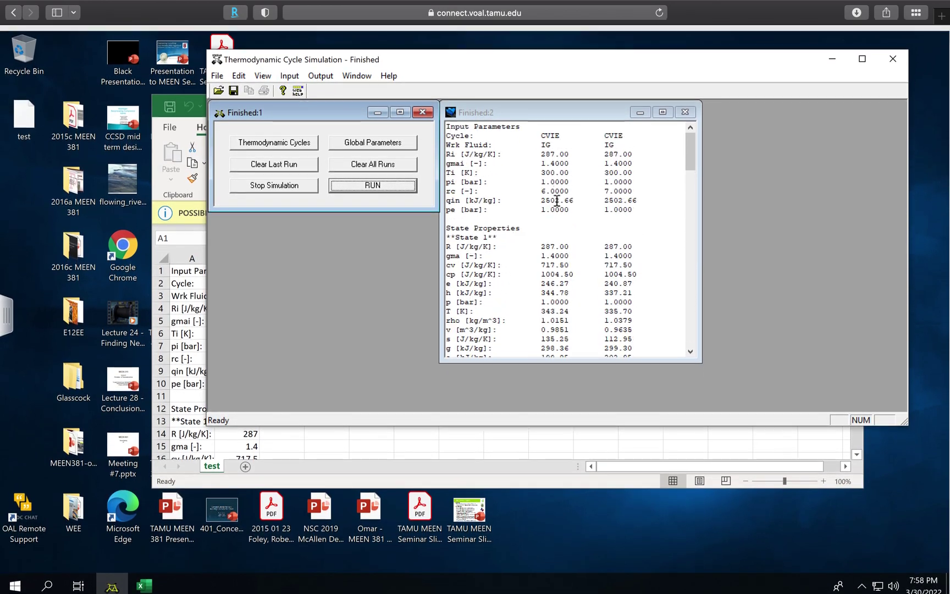
Step: Set the cycle's compression ratio to 8, run the simulation again and look across the output columns
{"action": "left_click", "coordinate": [275, 137]}
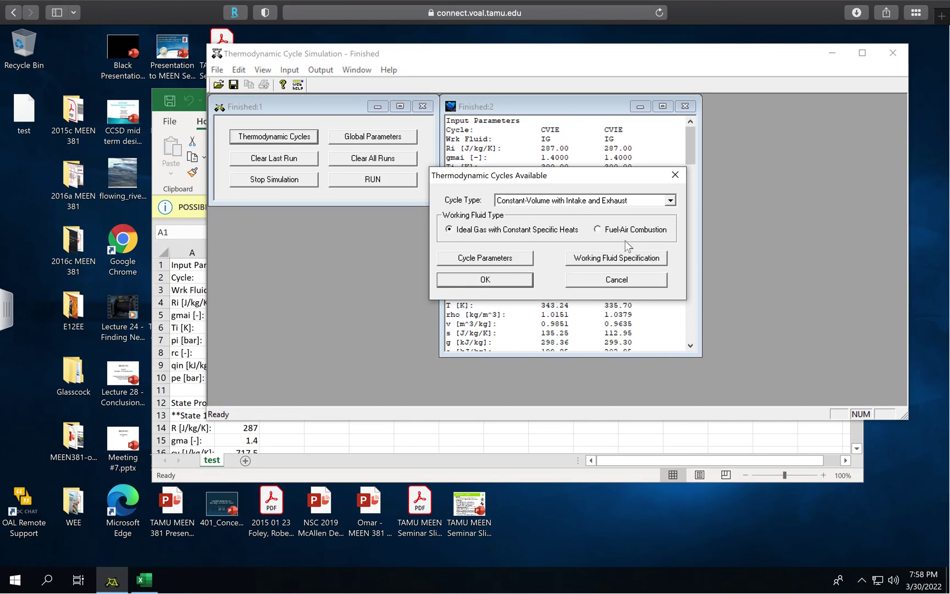
{"action": "left_click", "coordinate": [485, 258]}
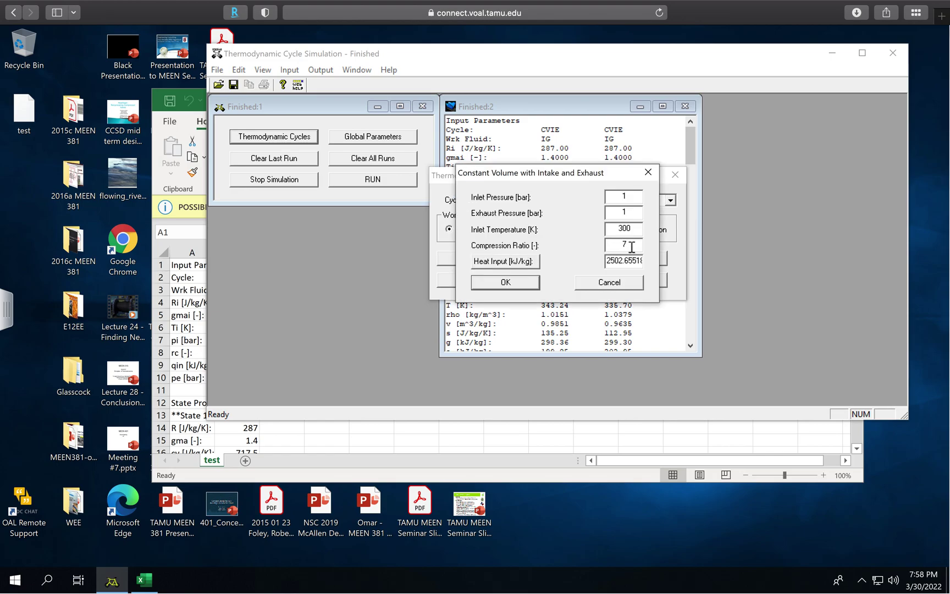
{"action": "left_click_drag", "start_coordinate": [631, 248], "coordinate": [605, 250]}
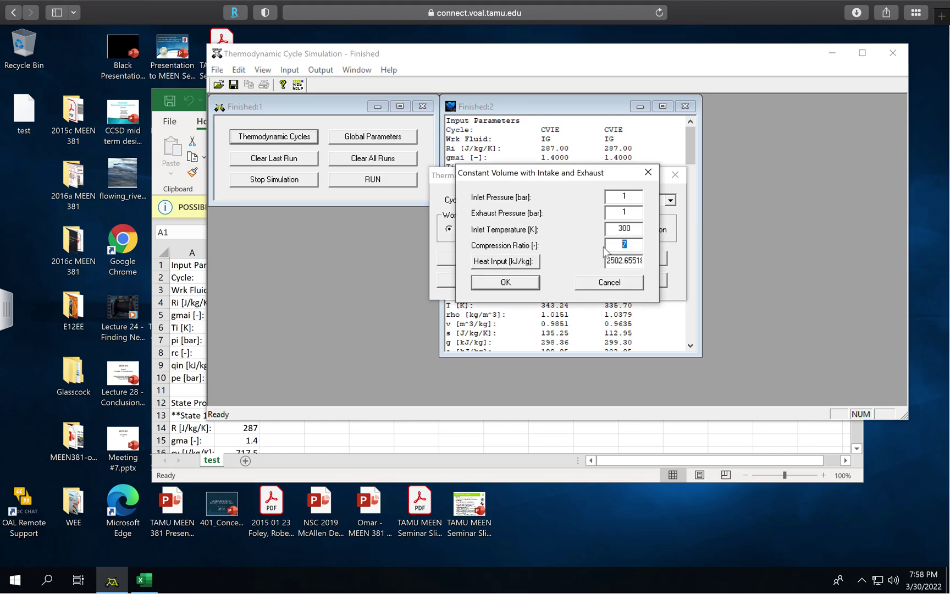
{"action": "left_click", "coordinate": [526, 283]}
{"action": "left_click", "coordinate": [490, 281]}
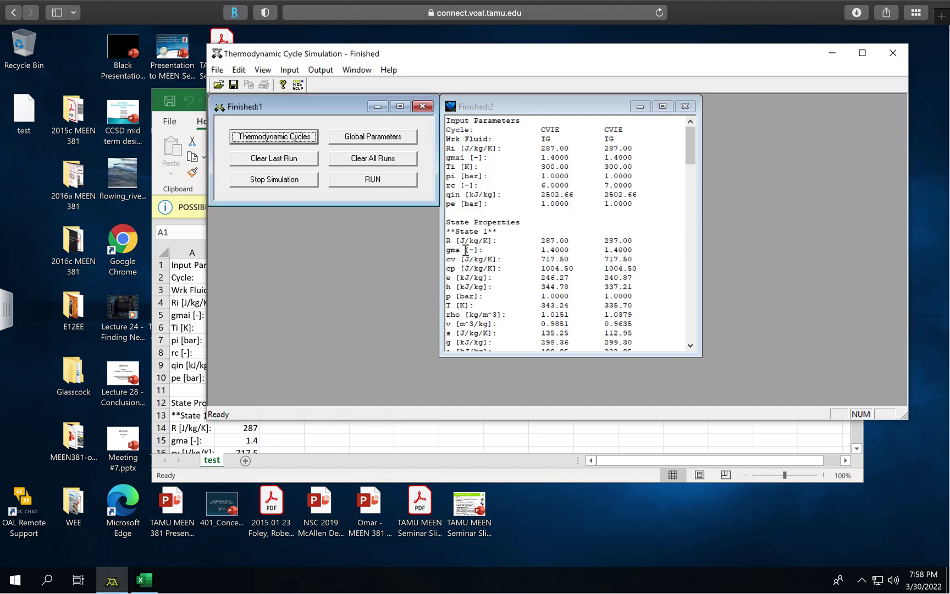
{"action": "left_click", "coordinate": [381, 181]}
{"action": "left_click_drag", "start_coordinate": [535, 346], "coordinate": [623, 338]}
{"action": "left_click_drag", "start_coordinate": [521, 333], "coordinate": [468, 342]}
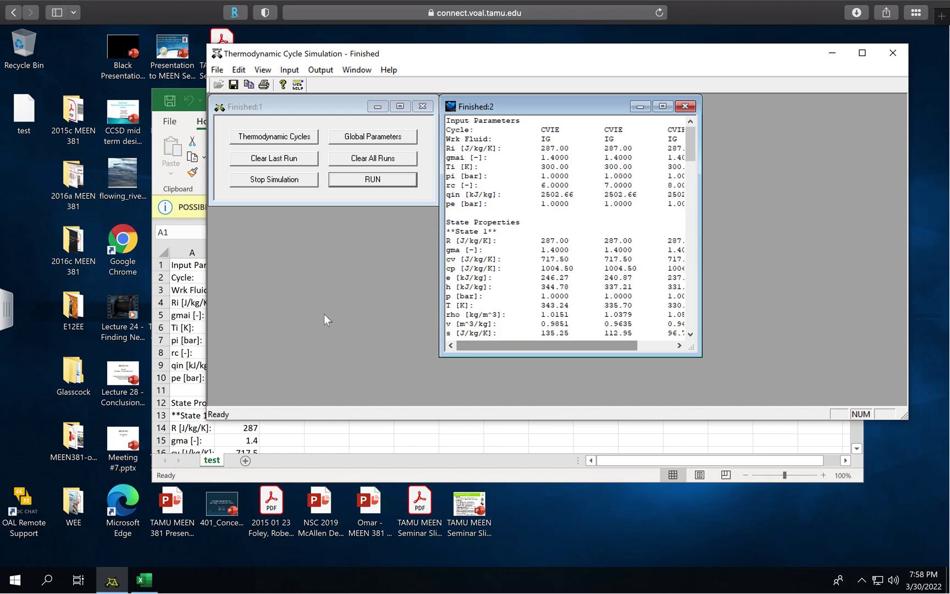
Step: Try to save the results to the Desktop as tab-delimited text named test, replacing the existing file
{"action": "left_click", "coordinate": [218, 71]}
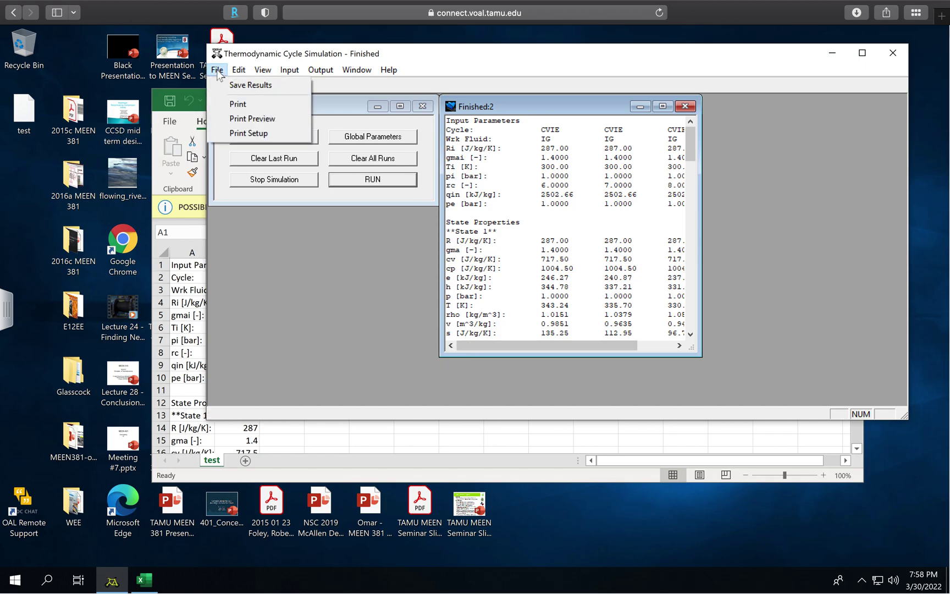
{"action": "left_click", "coordinate": [236, 86]}
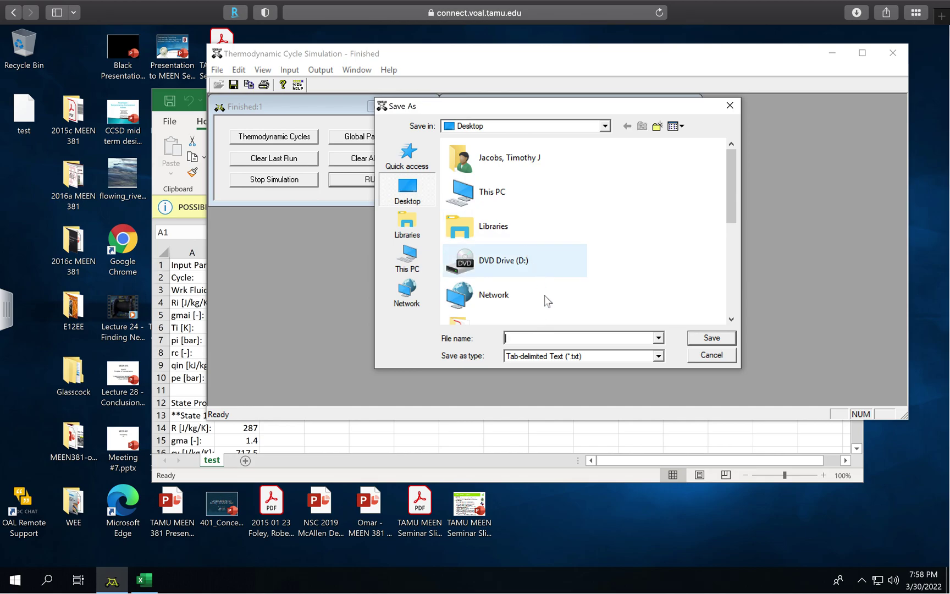
{"action": "type", "text": "test"}
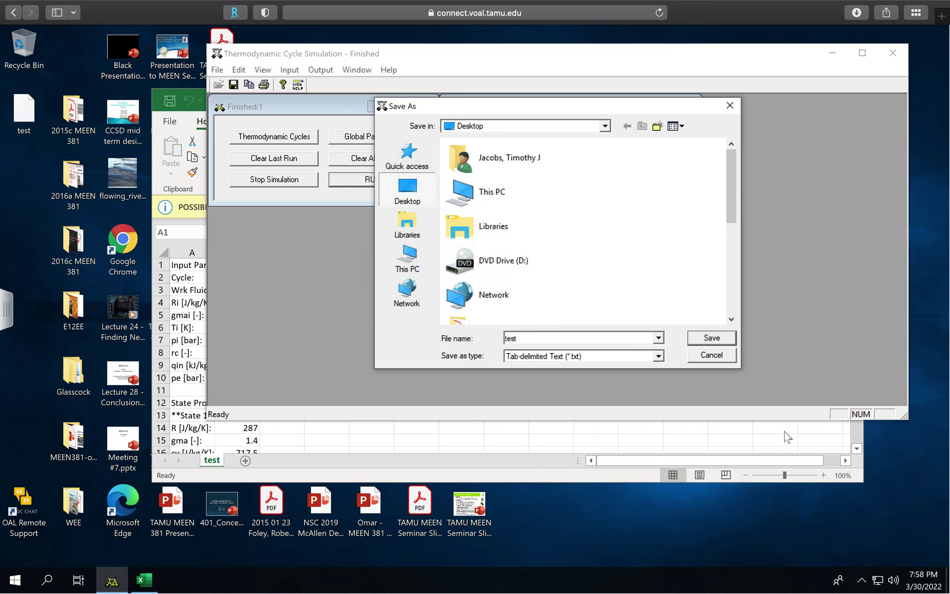
{"action": "left_click", "coordinate": [712, 337]}
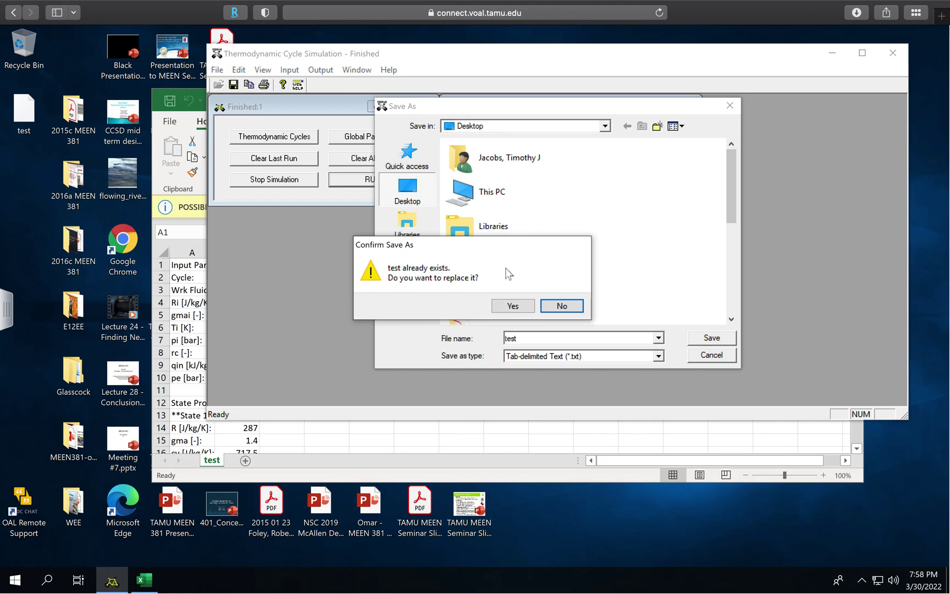
{"action": "left_click", "coordinate": [509, 303]}
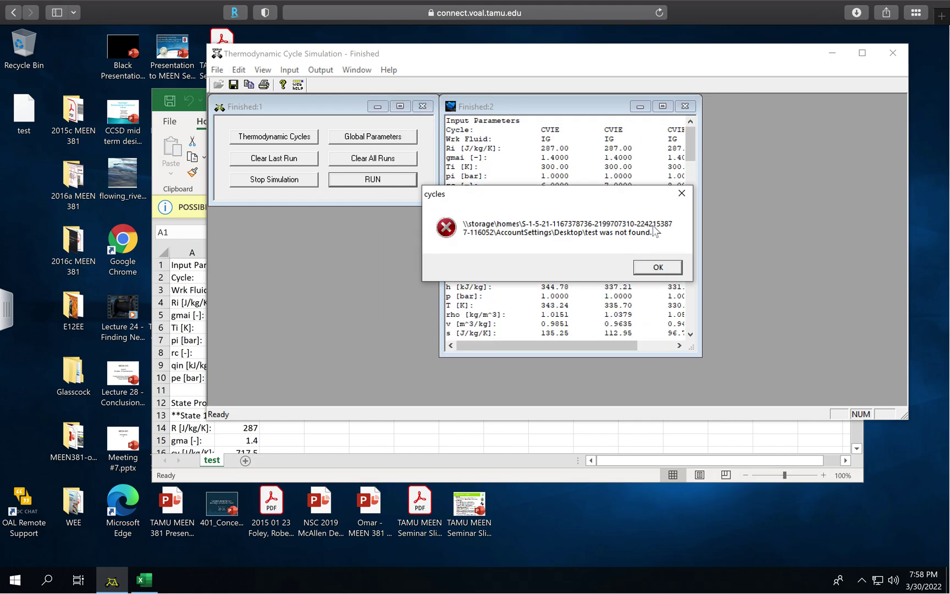
{"action": "left_click", "coordinate": [654, 270]}
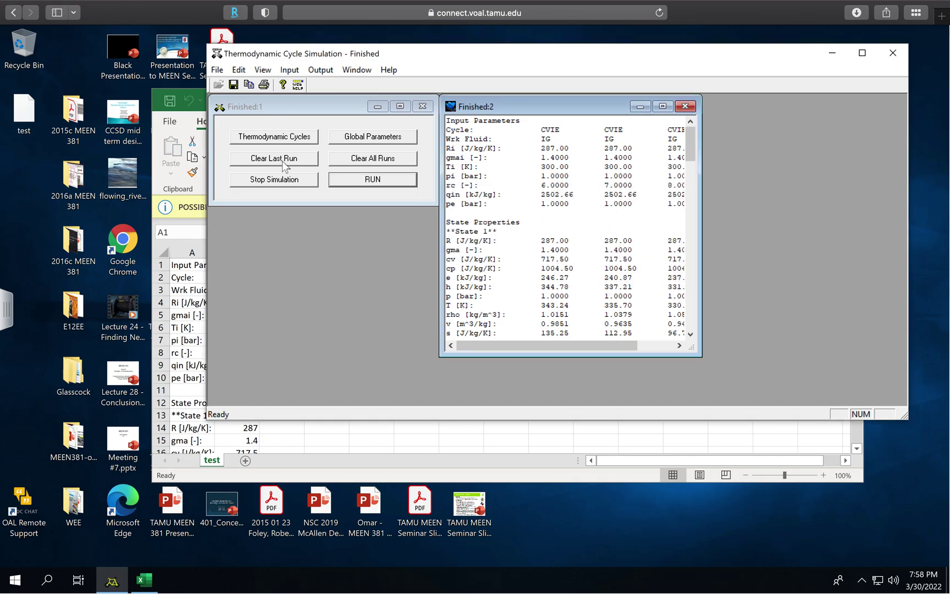
Step: Save the simulation results to the Desktop as tab-delimited text named test.txt and select the saved file there
{"action": "left_click", "coordinate": [217, 71]}
{"action": "left_click", "coordinate": [242, 85]}
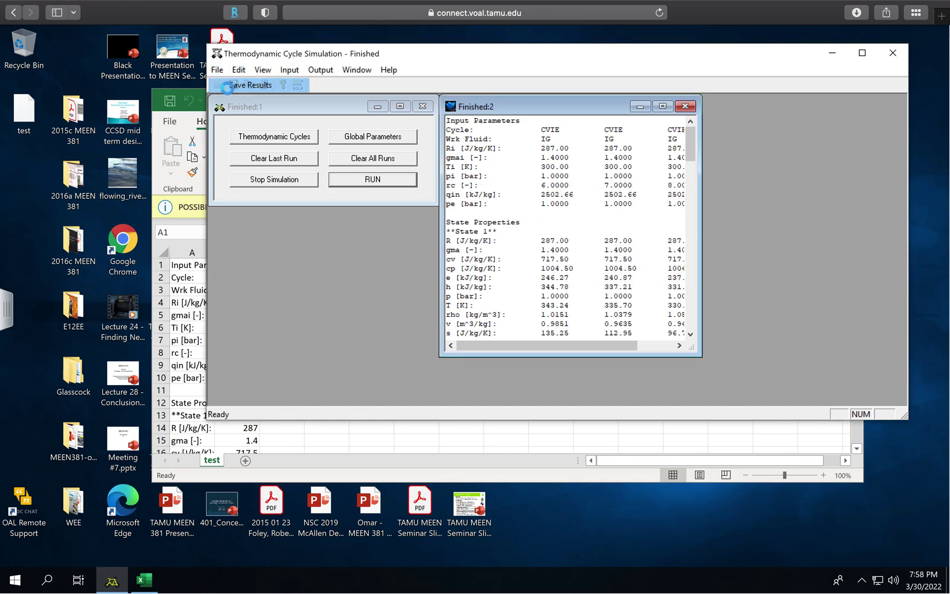
{"action": "scroll", "coordinate": [551, 279], "scroll_direction": "down", "scroll_amount": 2}
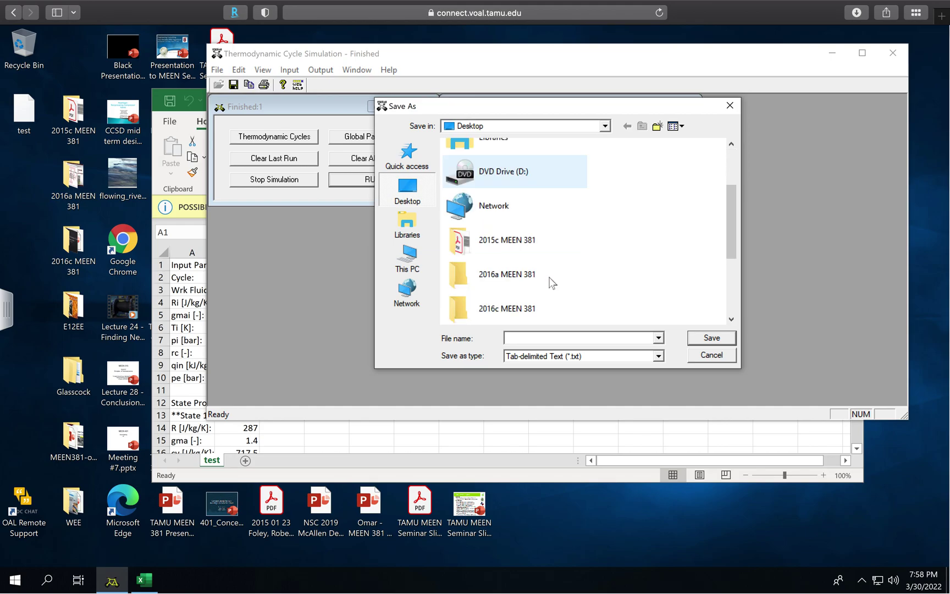
{"action": "scroll", "coordinate": [552, 283], "scroll_direction": "up", "scroll_amount": 1}
{"action": "scroll", "coordinate": [550, 275], "scroll_direction": "up", "scroll_amount": 2}
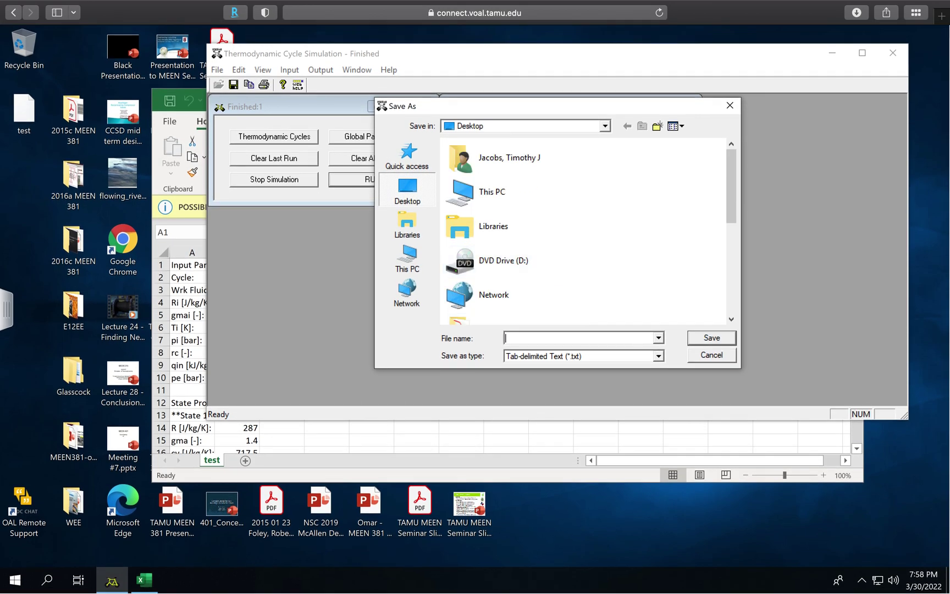
{"action": "type", "text": "test.txt"}
{"action": "left_click", "coordinate": [709, 337]}
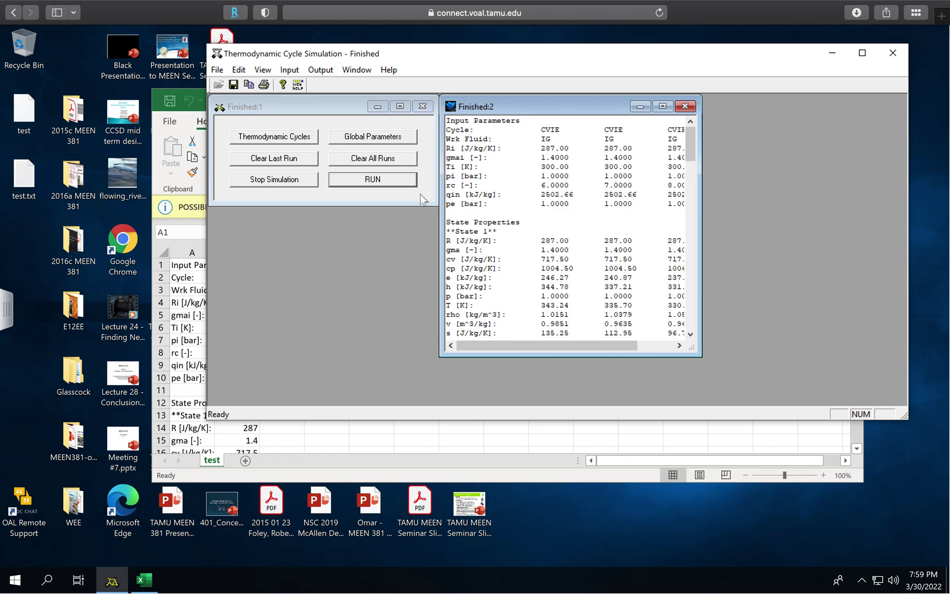
{"action": "left_click", "coordinate": [26, 181]}
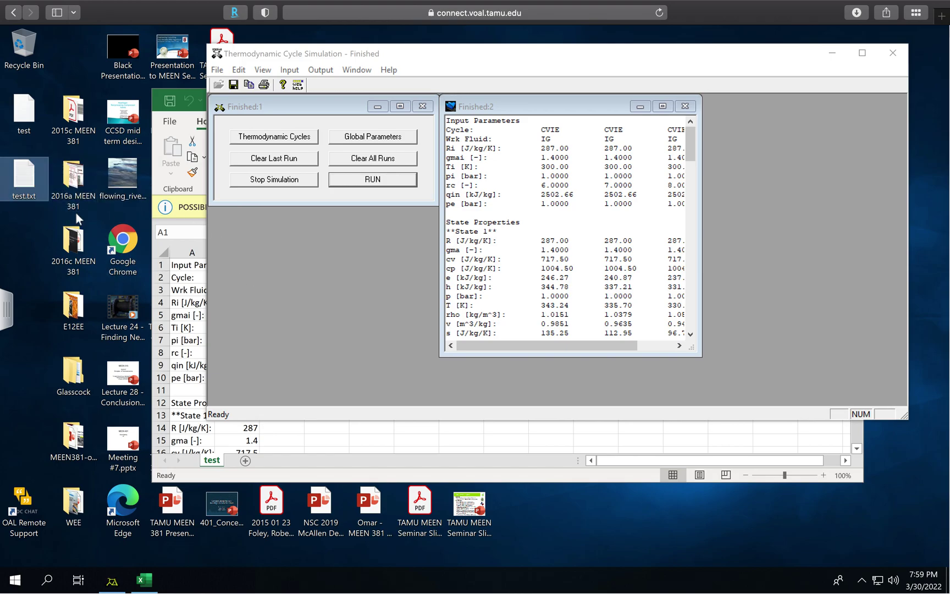
Step: Set the cycle's compression ratio to 9, run the simulation and bring the newest run's output column into view
{"action": "left_click", "coordinate": [261, 138]}
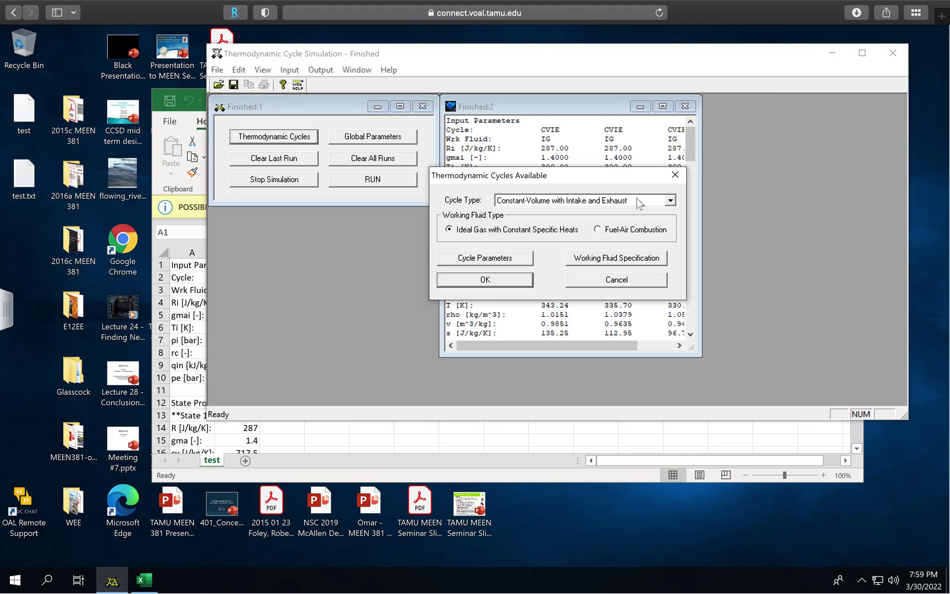
{"action": "left_click", "coordinate": [494, 258]}
{"action": "double_click", "coordinate": [626, 243]}
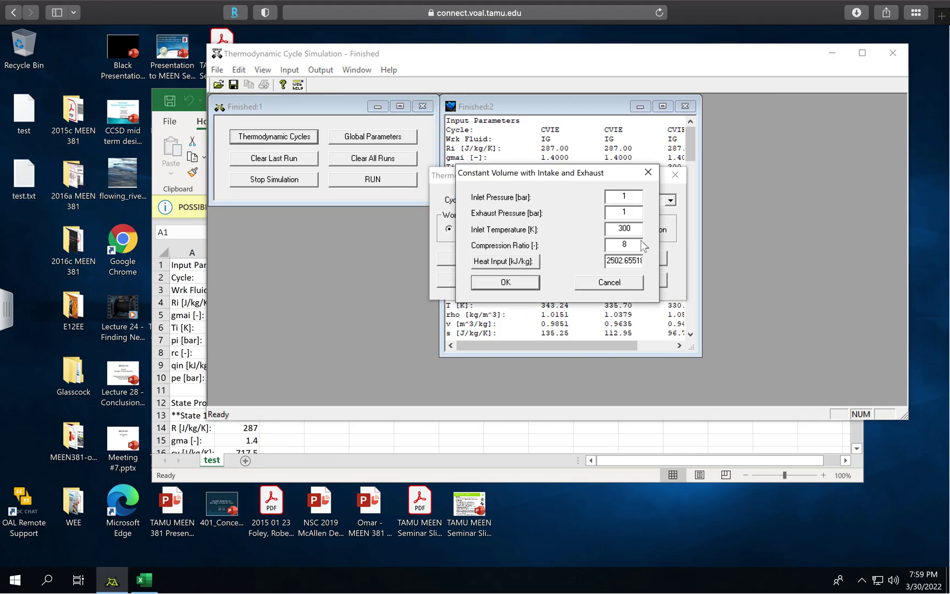
{"action": "type", "text": "9"}
{"action": "left_click", "coordinate": [512, 284]}
{"action": "left_click", "coordinate": [493, 281]}
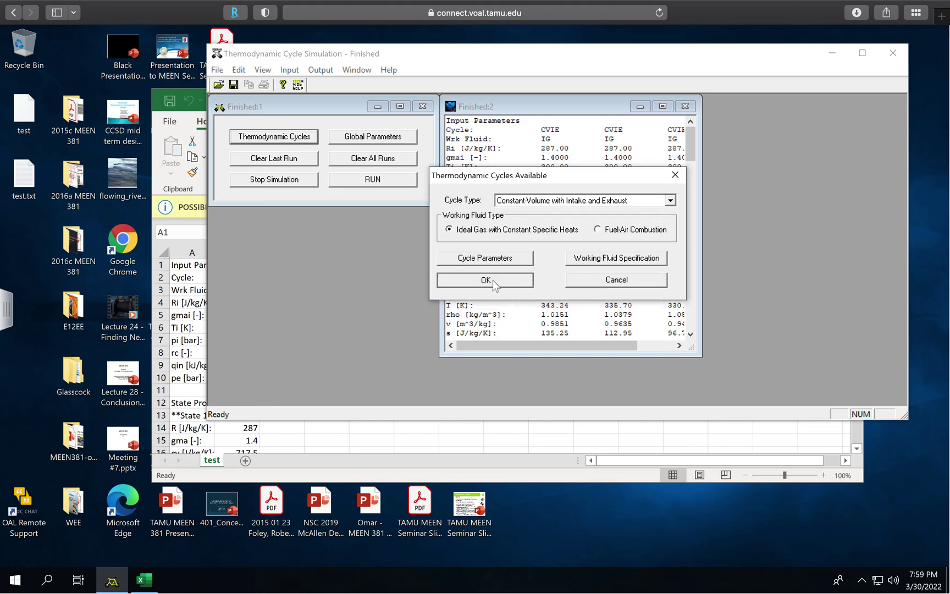
{"action": "left_click", "coordinate": [389, 183]}
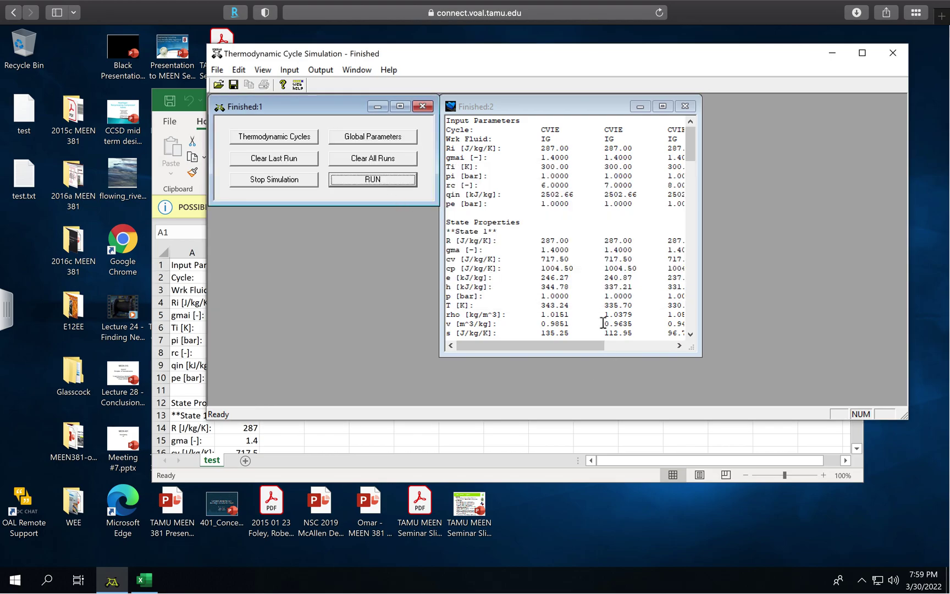
{"action": "left_click_drag", "start_coordinate": [533, 346], "coordinate": [661, 338]}
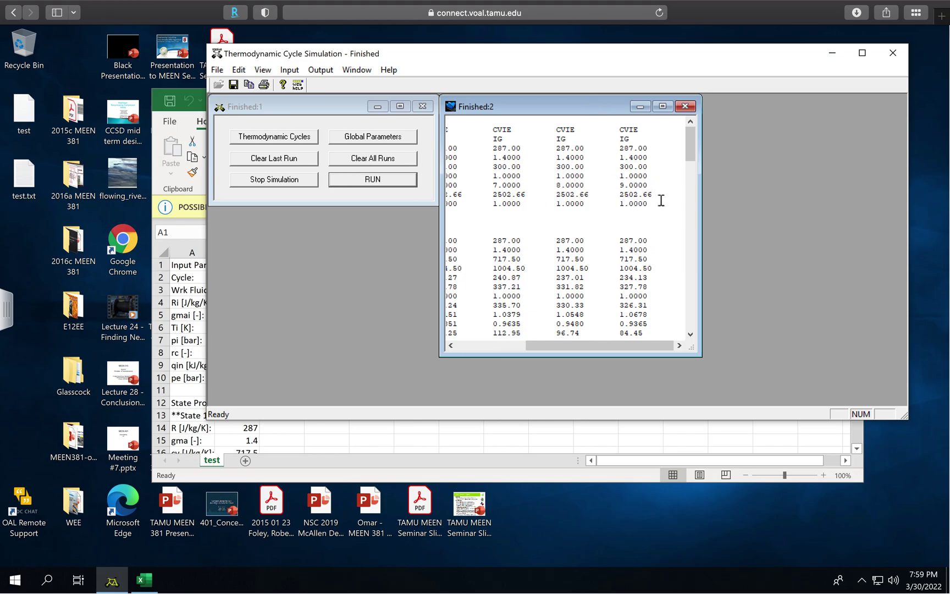
Step: Change the cycle type to Constant-Pressure with Intake and Exhaust
{"action": "left_click", "coordinate": [284, 138]}
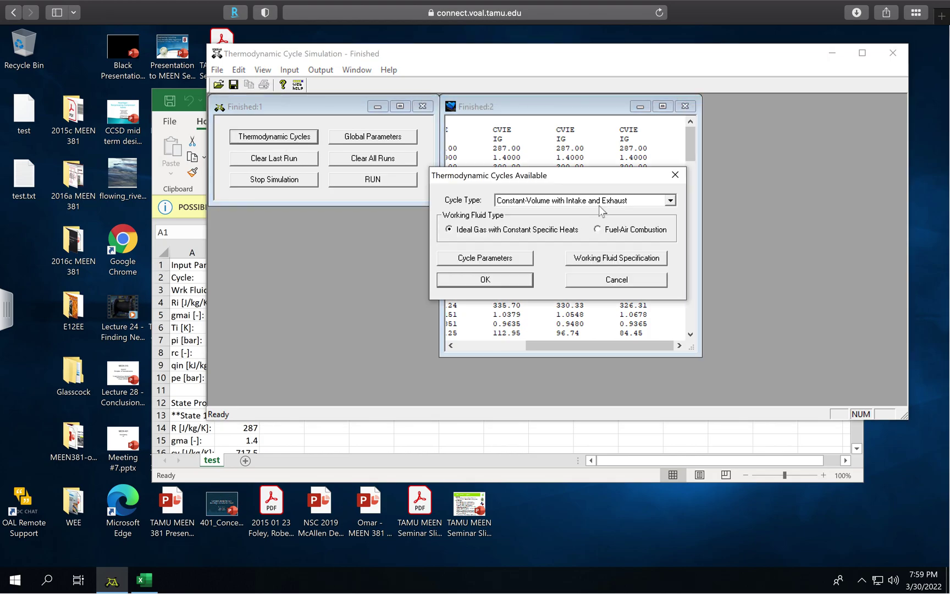
{"action": "left_click", "coordinate": [601, 202]}
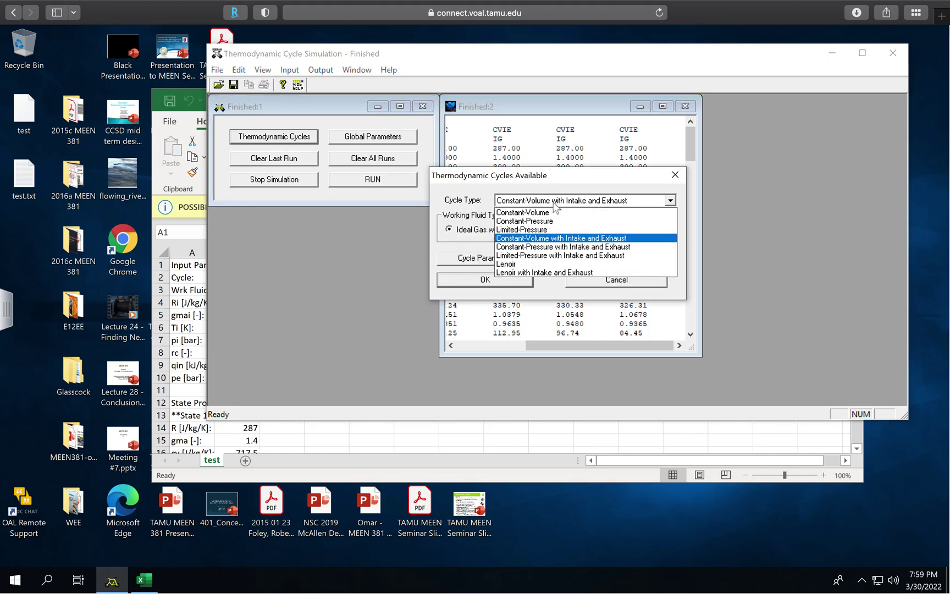
{"action": "left_click", "coordinate": [555, 247]}
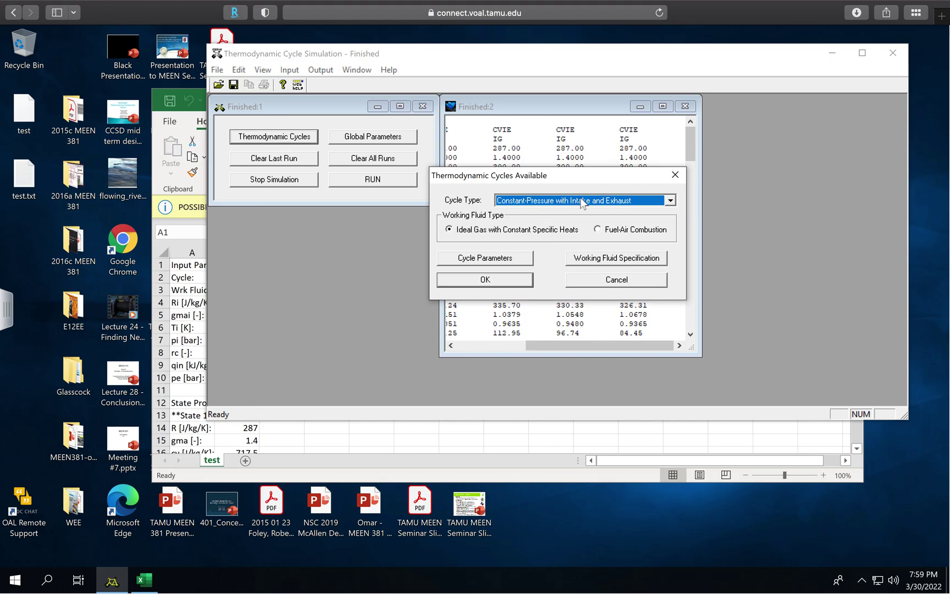
Step: Set the constant-pressure cycle's compression ratio to 6, run the simulation and show its results in the output
{"action": "left_click", "coordinate": [464, 261]}
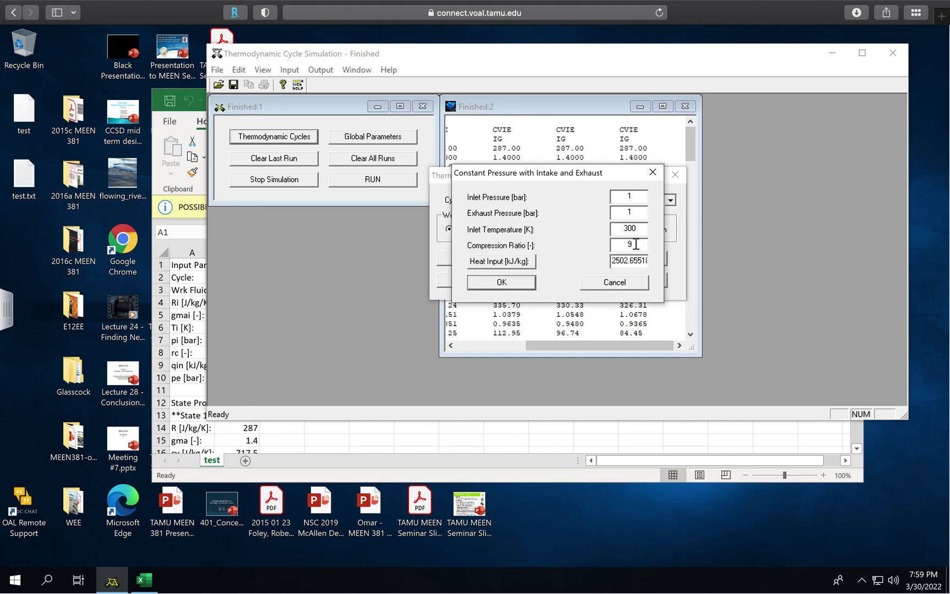
{"action": "double_click", "coordinate": [609, 245]}
{"action": "left_click", "coordinate": [520, 284]}
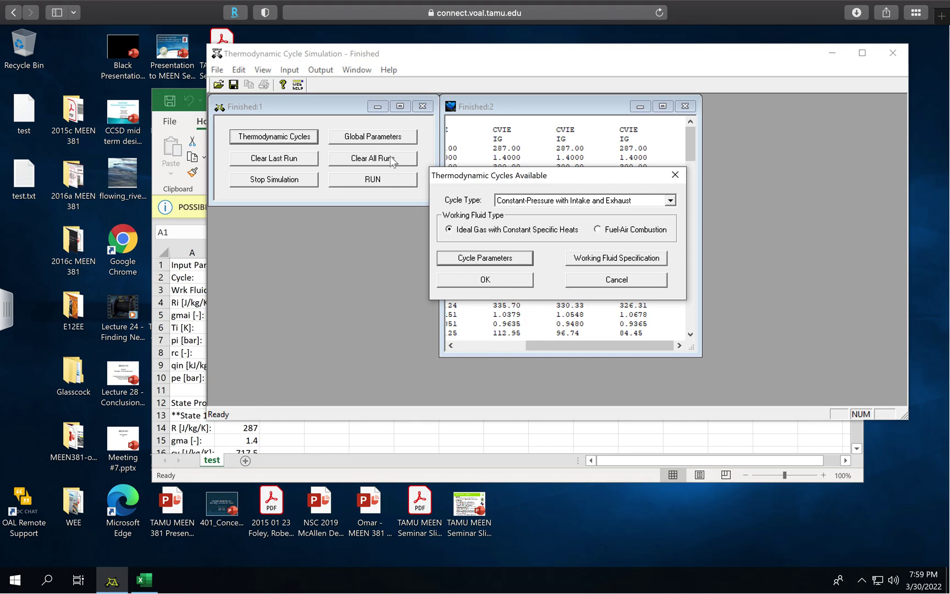
{"action": "key", "text": "Return"}
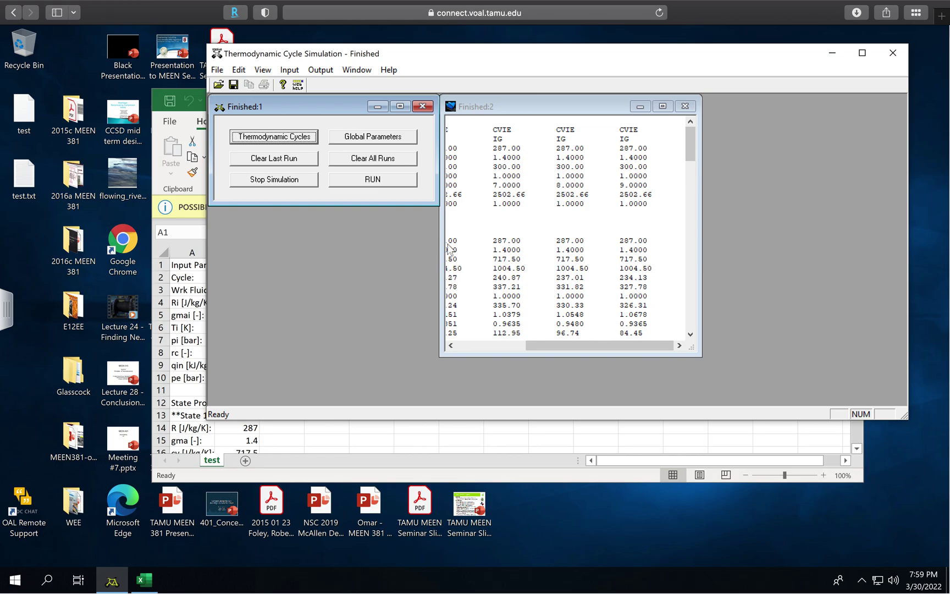
{"action": "left_click", "coordinate": [383, 180]}
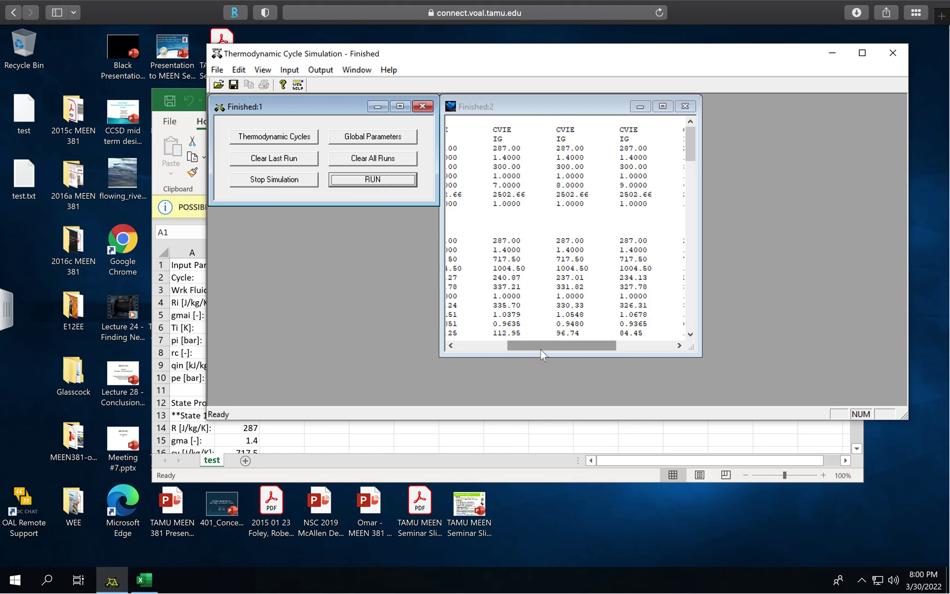
{"action": "left_click_drag", "start_coordinate": [536, 346], "coordinate": [613, 342]}
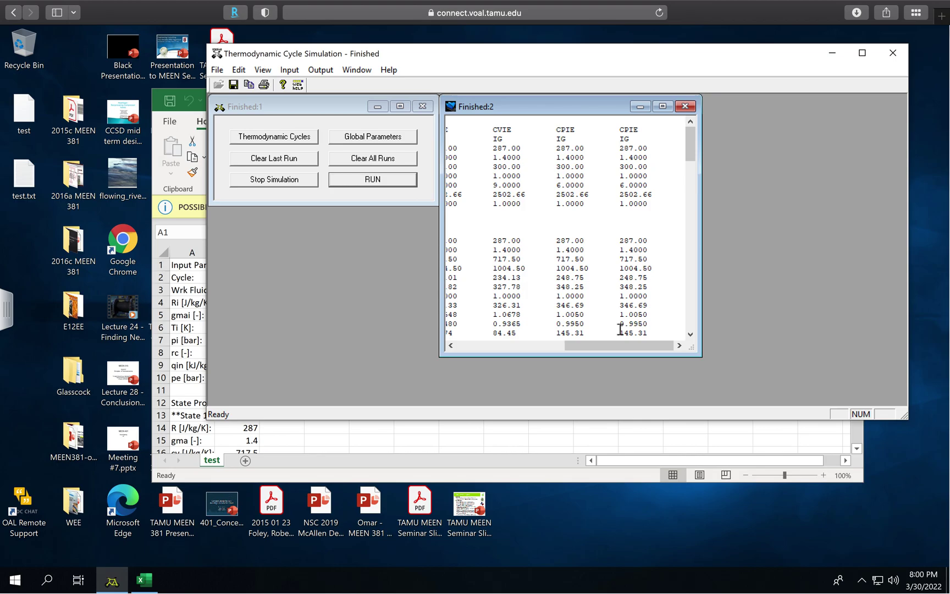